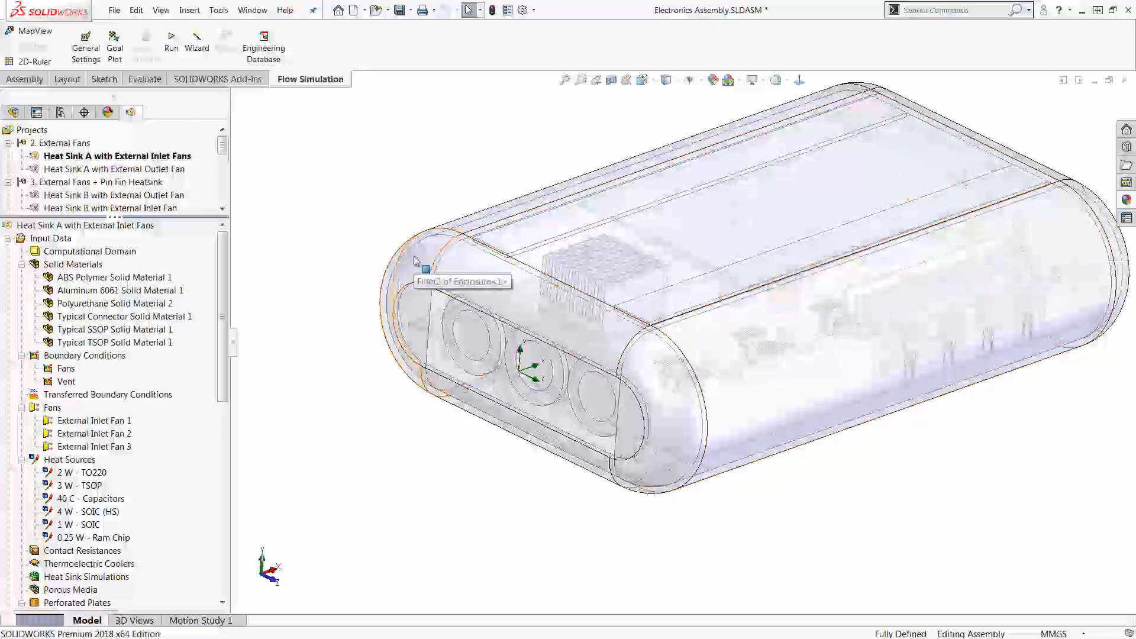
# Step: Hide the enclosure to expose the internal electronics around the finned heat sink
pyautogui.press('Tab')
pyautogui.scroll(-3, 598, 324)
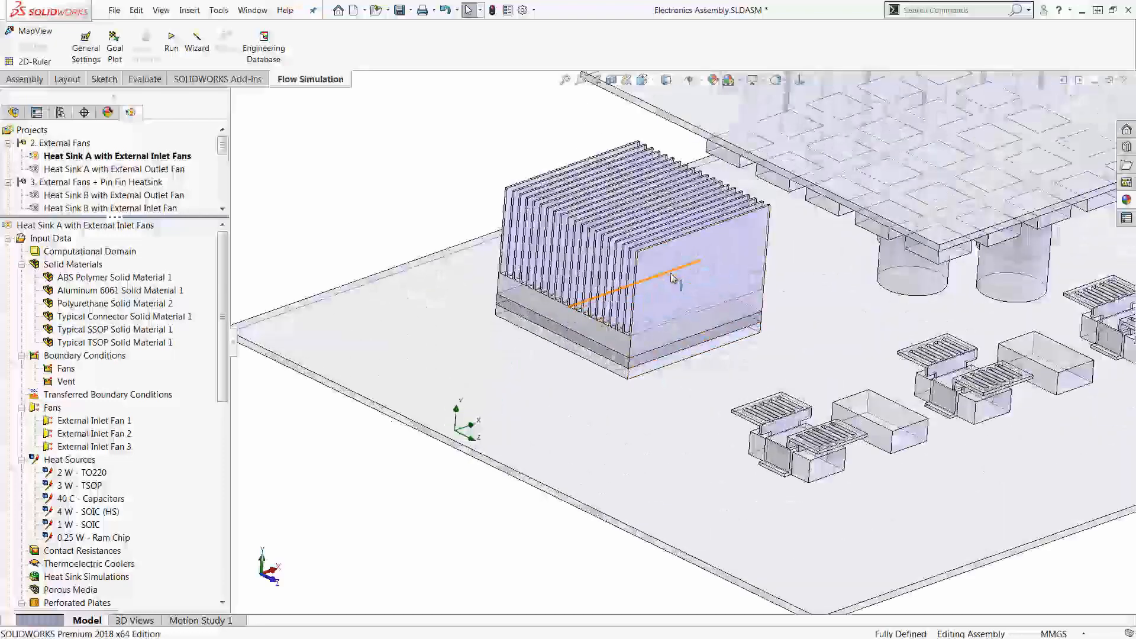
pyautogui.moveTo(869, 330); pyautogui.dragTo(859, 258, button='middle')
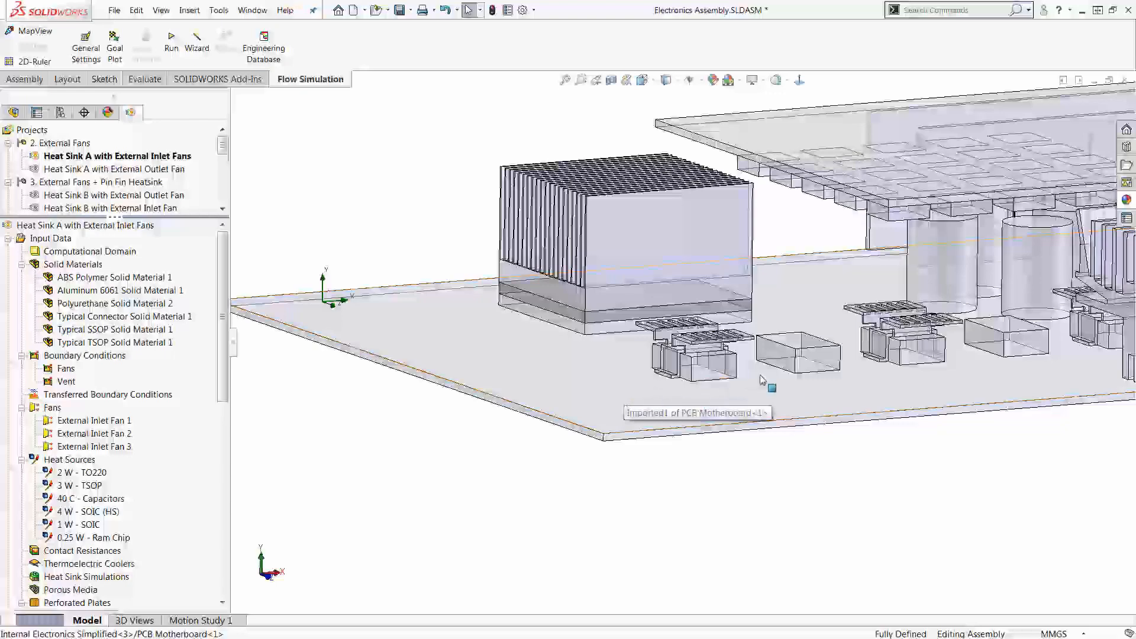
# Step: Examine the heat sinks, capacitors, chips and TO220 packages on the motherboard and the upper board from several angles
pyautogui.scroll(2, 761, 380)
pyautogui.scroll(-3, 924, 362)
pyautogui.scroll(3, 922, 365)
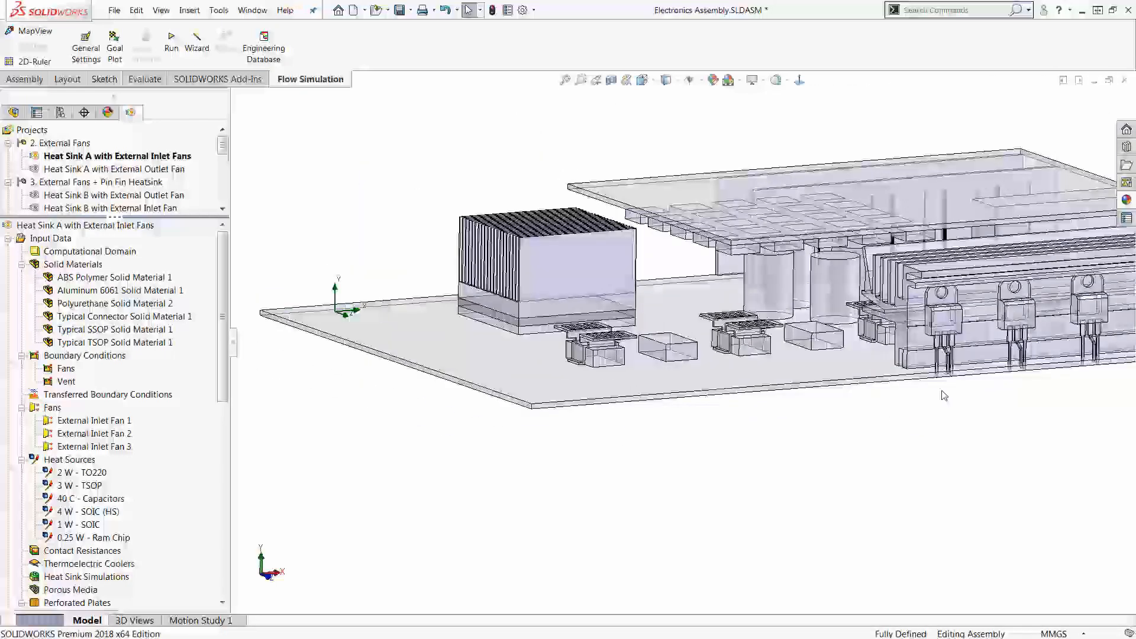
pyautogui.scroll(-5, 625, 264)
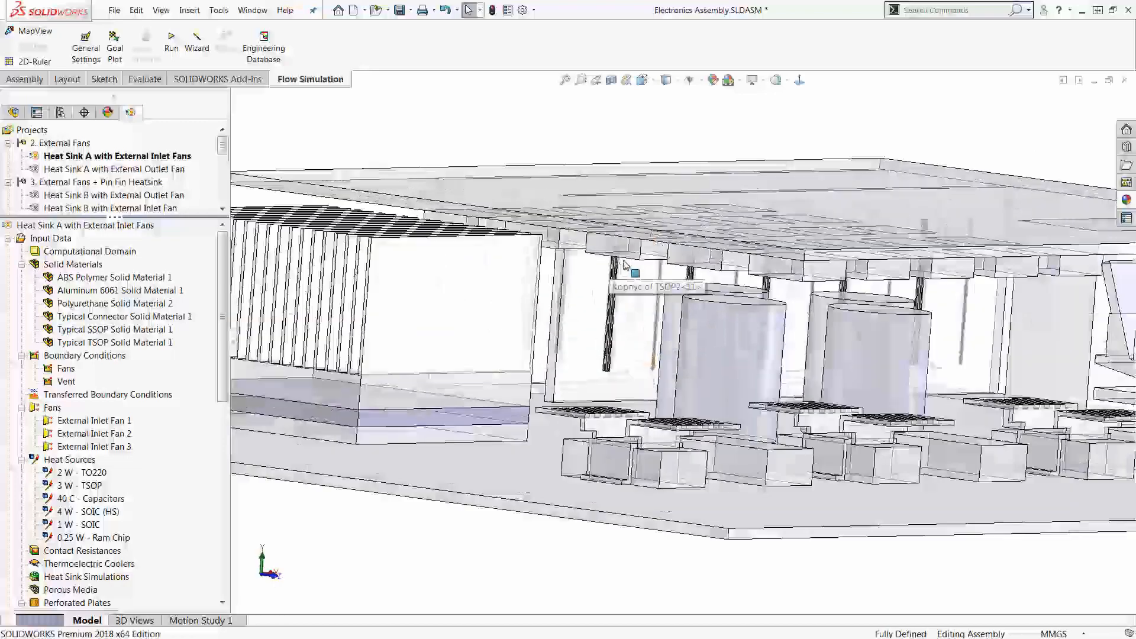
pyautogui.moveTo(626, 264); pyautogui.dragTo(945, 380, button='middle')
pyautogui.scroll(3, 695, 298)
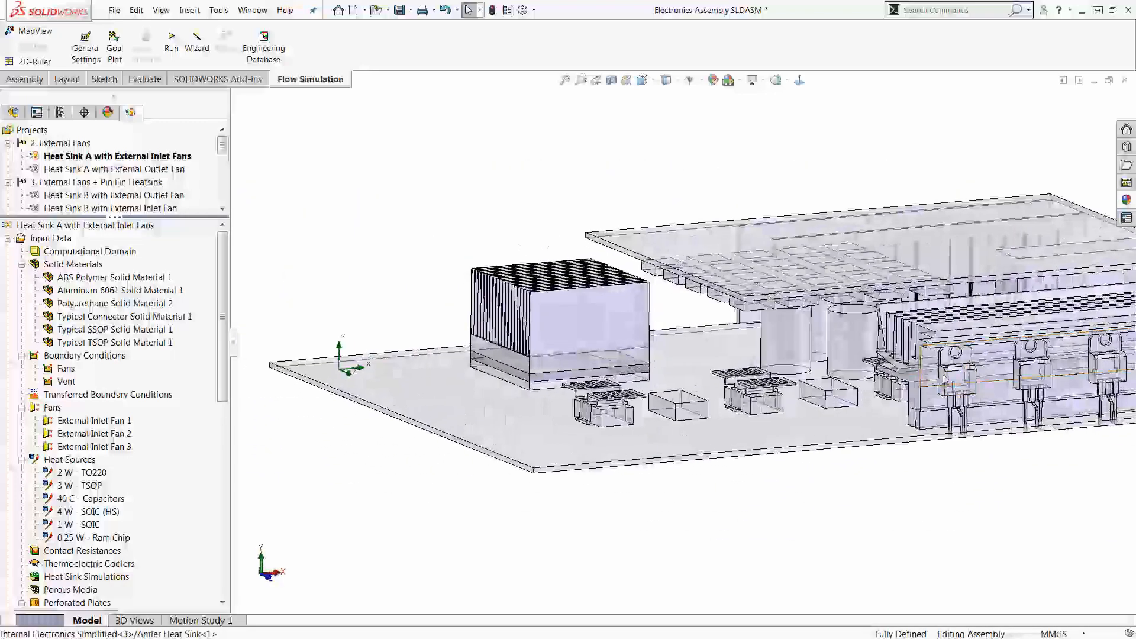
pyautogui.moveTo(829, 456); pyautogui.dragTo(835, 476, button='middle')
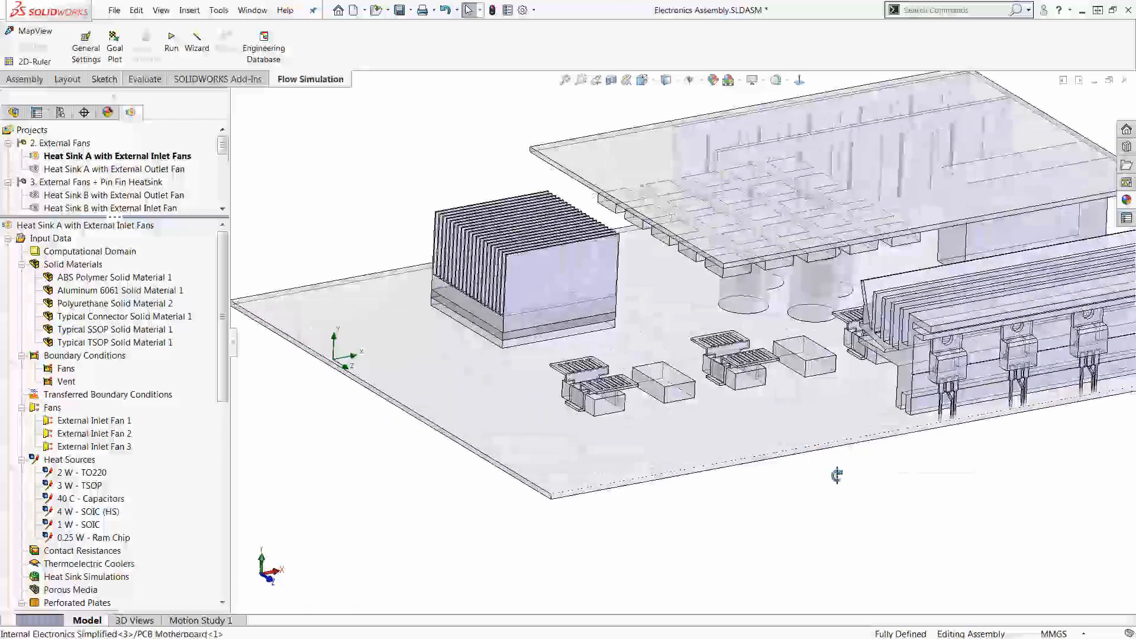
pyautogui.scroll(-4, 836, 475)
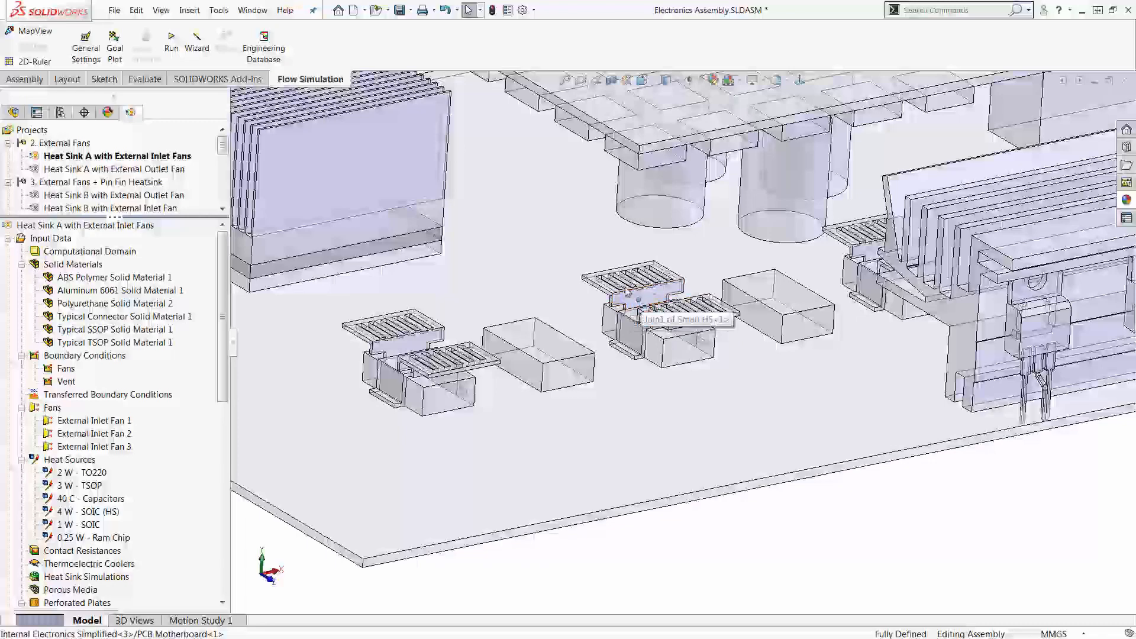
pyautogui.scroll(4, 668, 400)
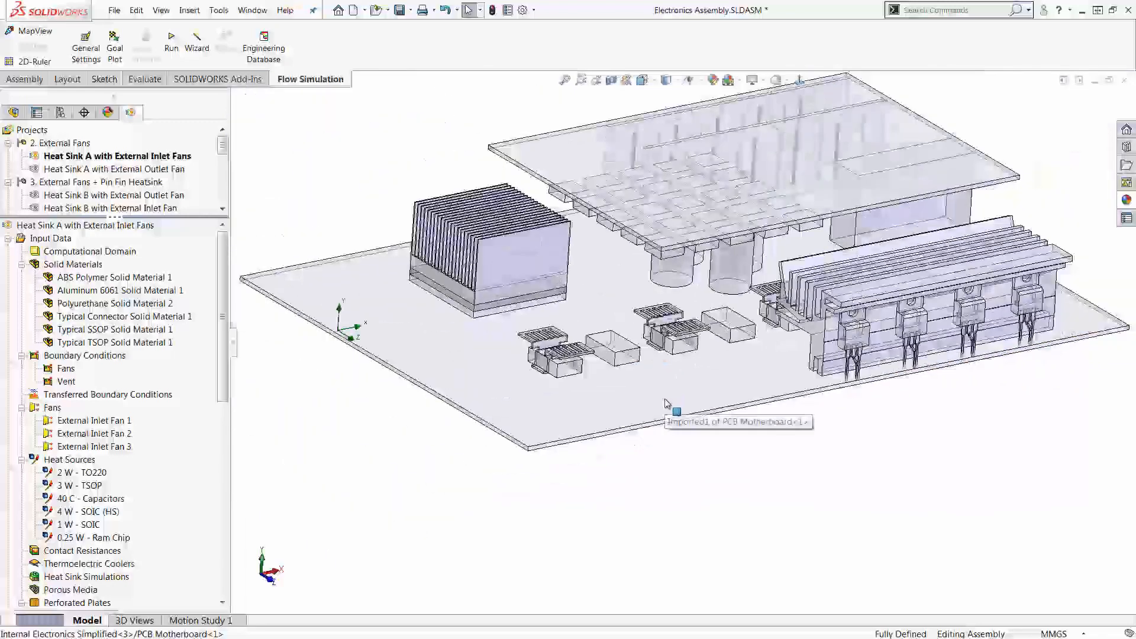
pyautogui.scroll(2, 666, 402)
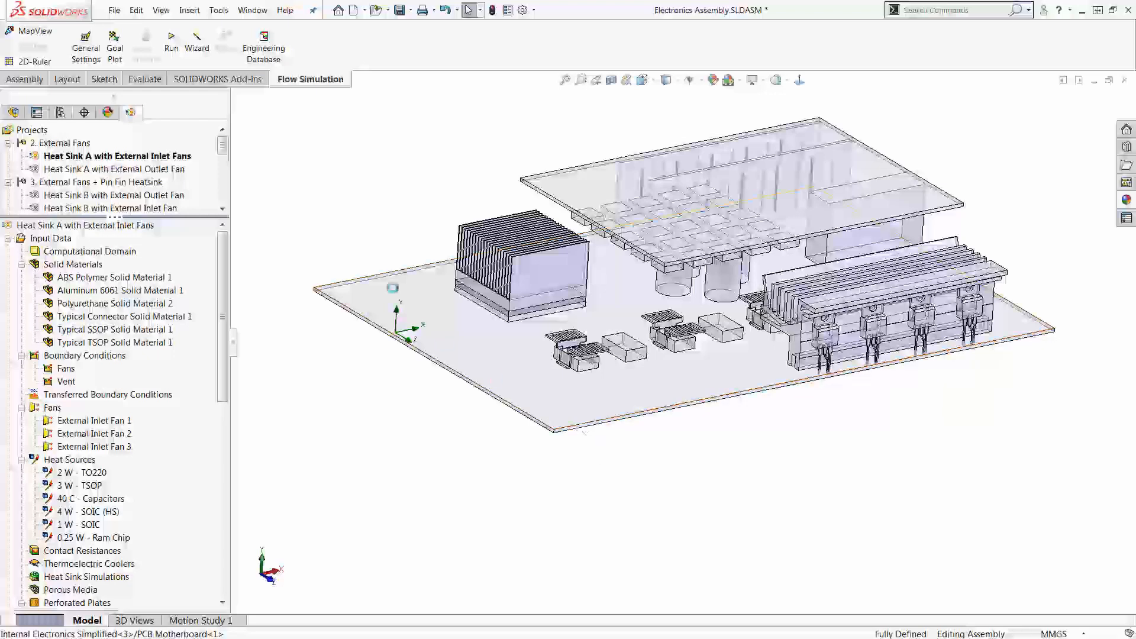
# Step: Start a new Flow Simulation project with the Wizard, naming it "Electronics Enclosure" and using the current configuration
pyautogui.click(197, 41)
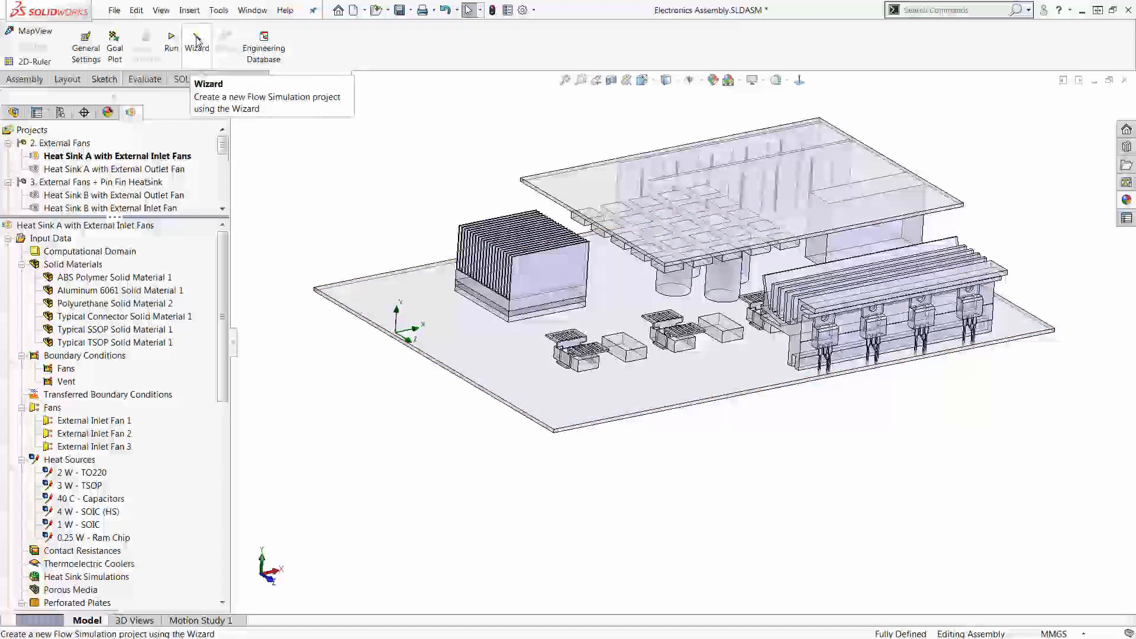
pyautogui.click(197, 40)
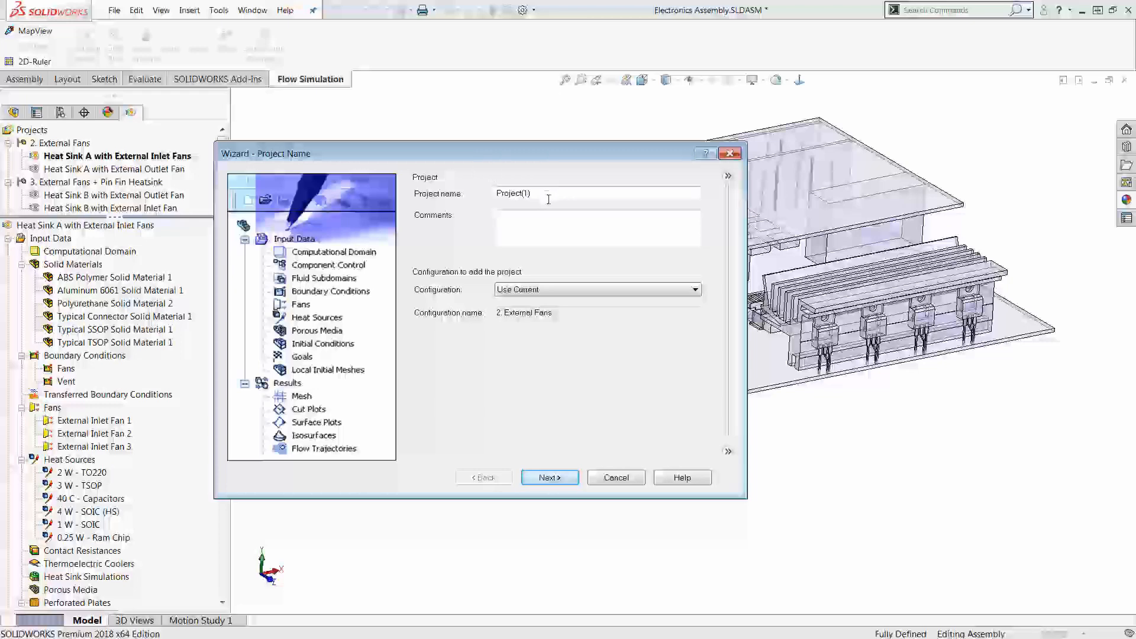
pyautogui.moveTo(532, 194); pyautogui.dragTo(491, 194)
pyautogui.write('Electronics Enclosure')
pyautogui.click(549, 477)
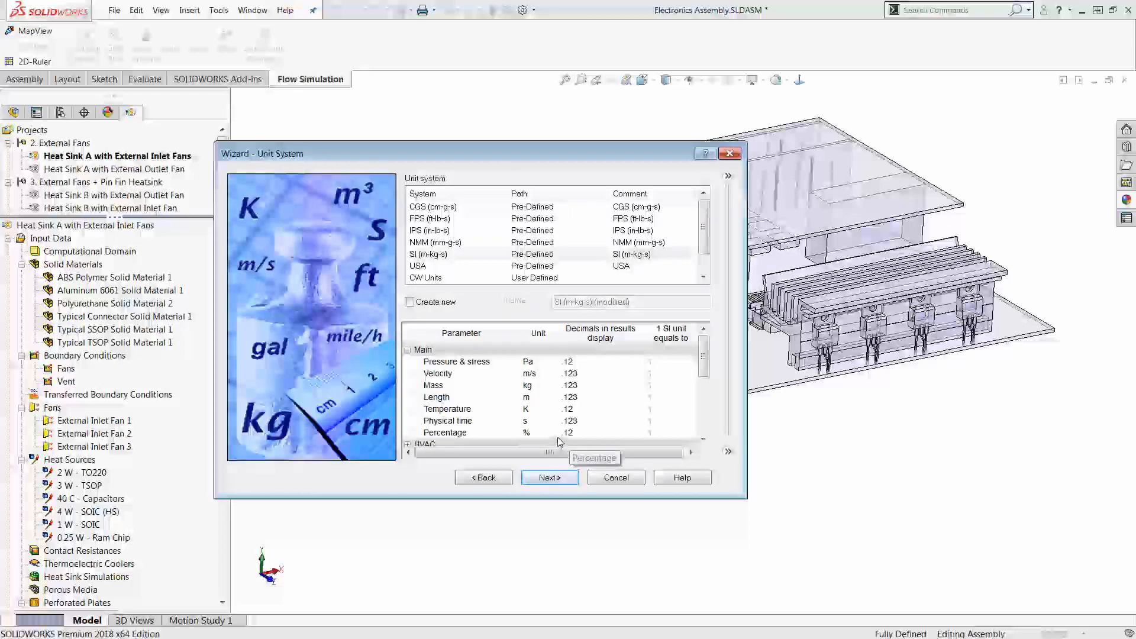
# Step: Choose the SI (m-kg-s) unit system for the project with temperature in Celsius
pyautogui.click(478, 255)
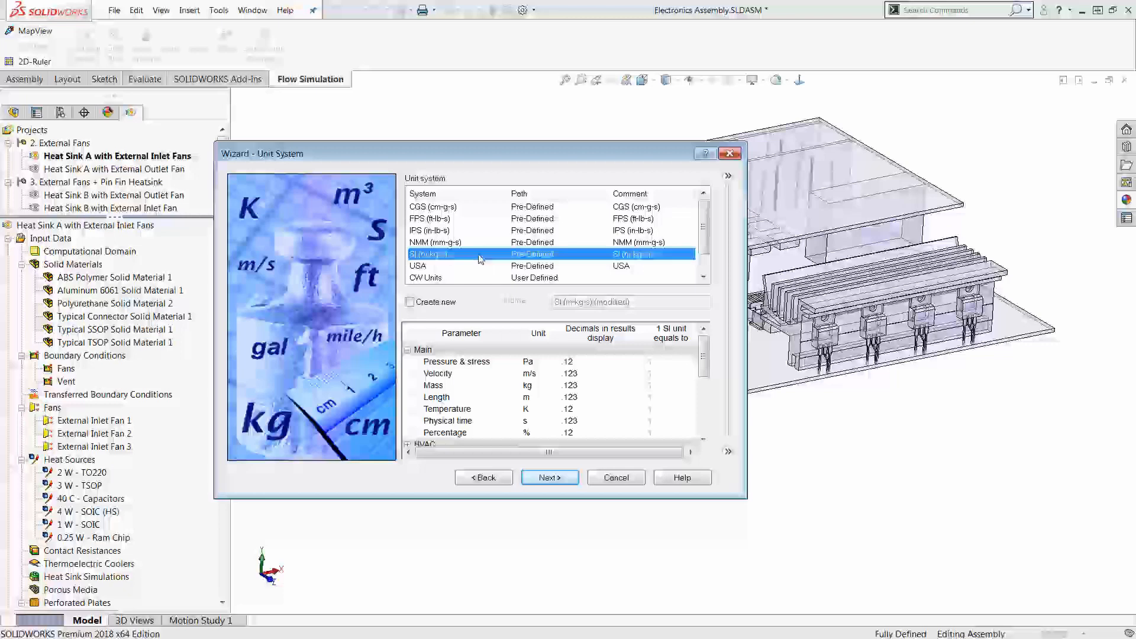
pyautogui.click(542, 410)
pyautogui.click(549, 409)
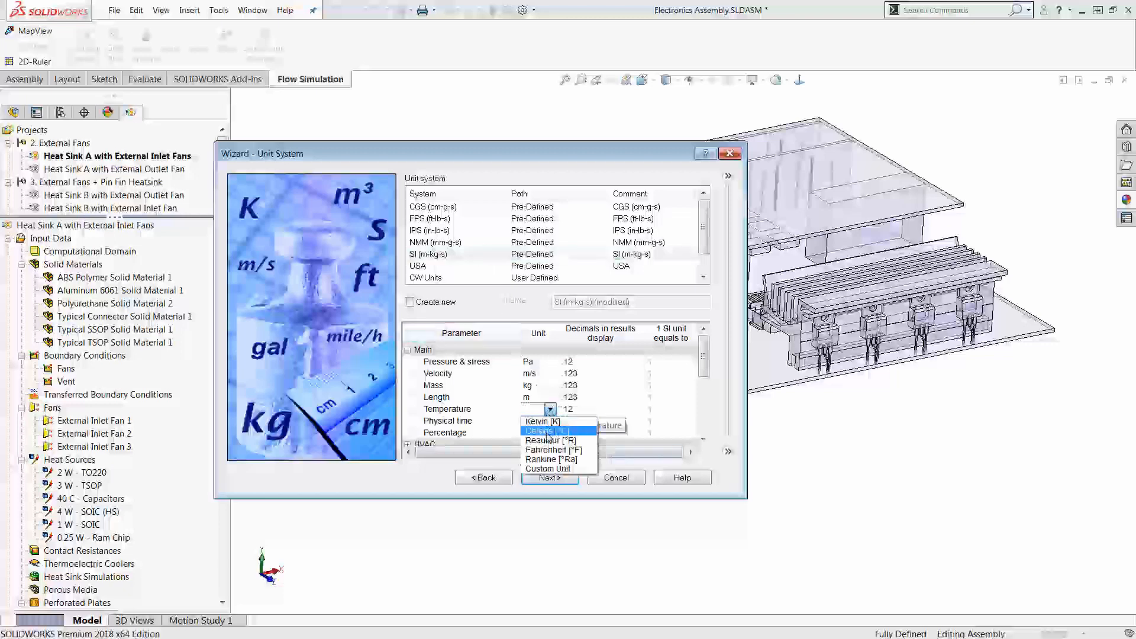
pyautogui.click(549, 433)
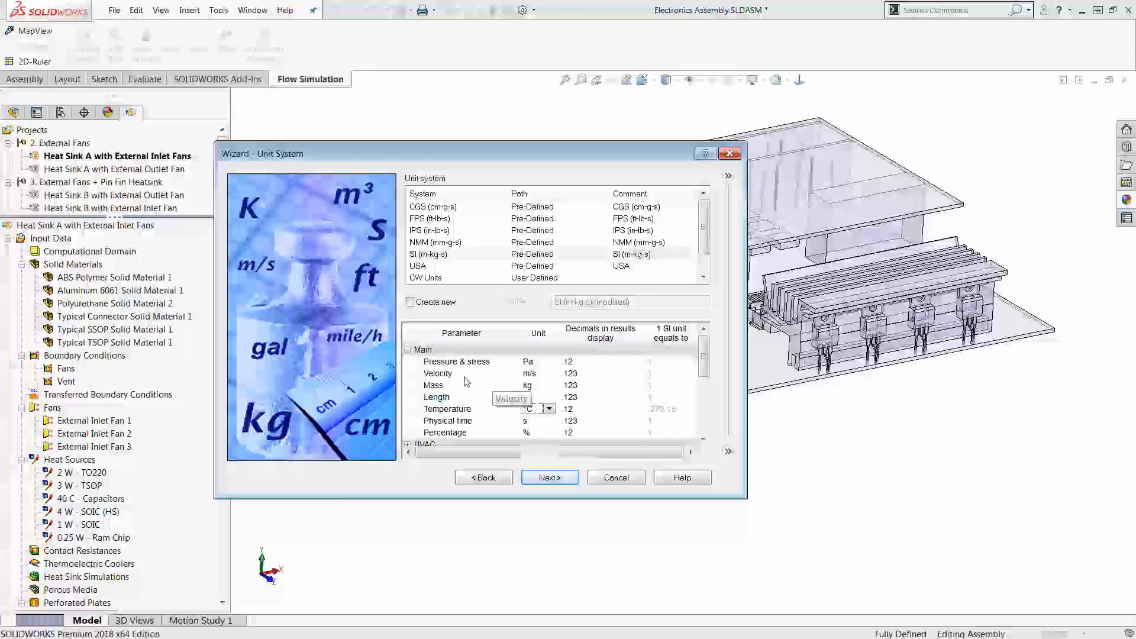
pyautogui.click(548, 477)
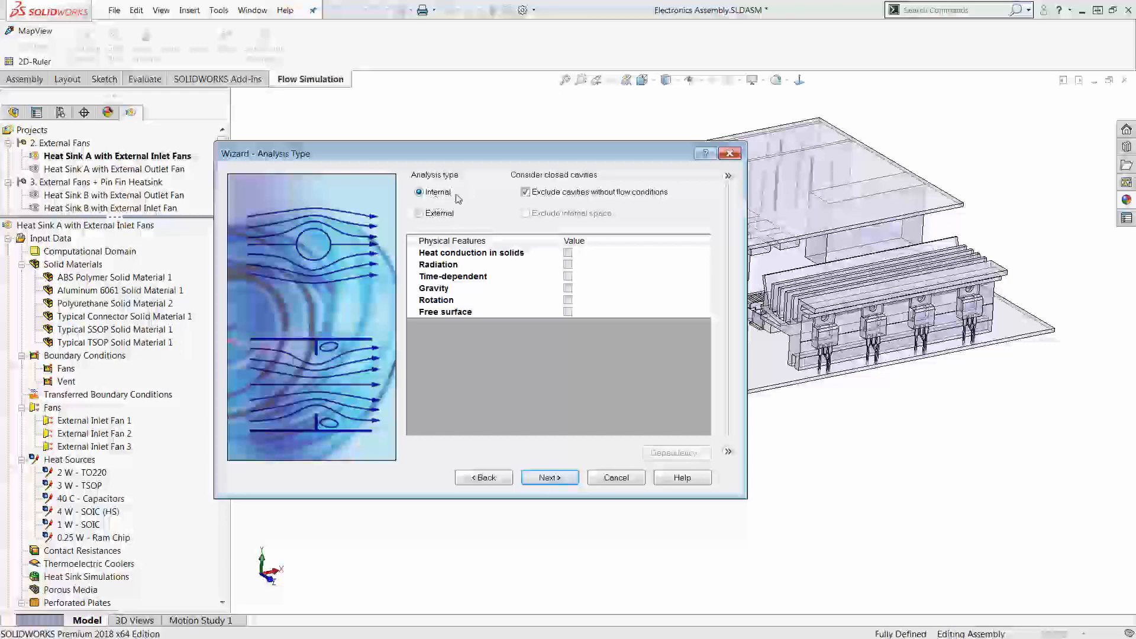
# Step: Enable heat conduction in solids for the internal analysis and add pre-defined Air as the project fluid
pyautogui.click(567, 253)
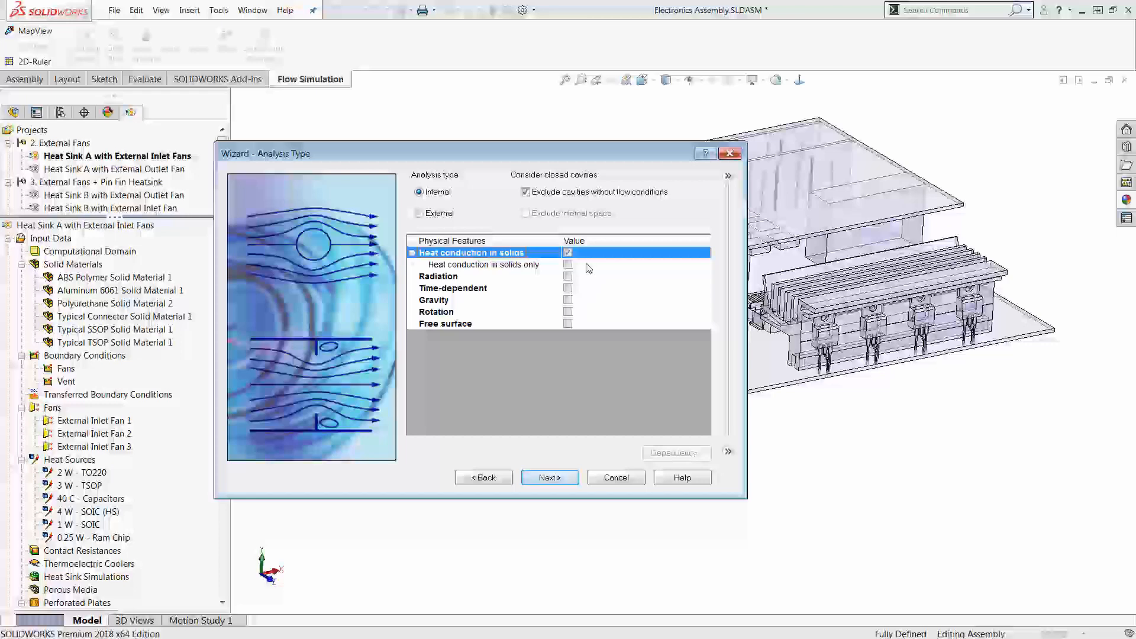
pyautogui.click(558, 477)
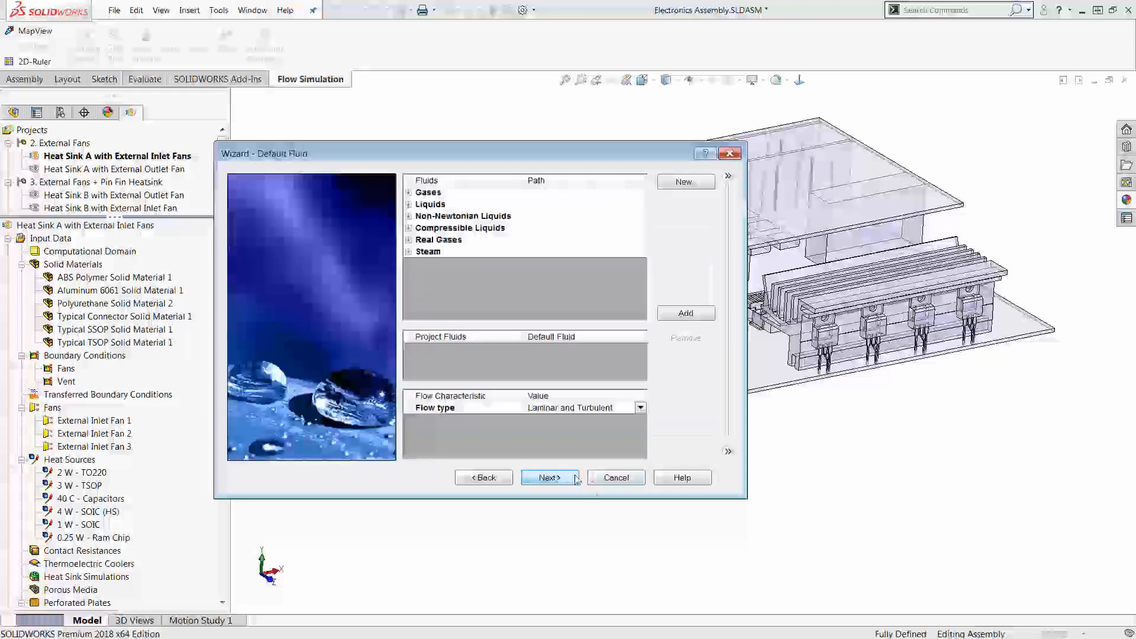
pyautogui.click(408, 193)
pyautogui.click(484, 230)
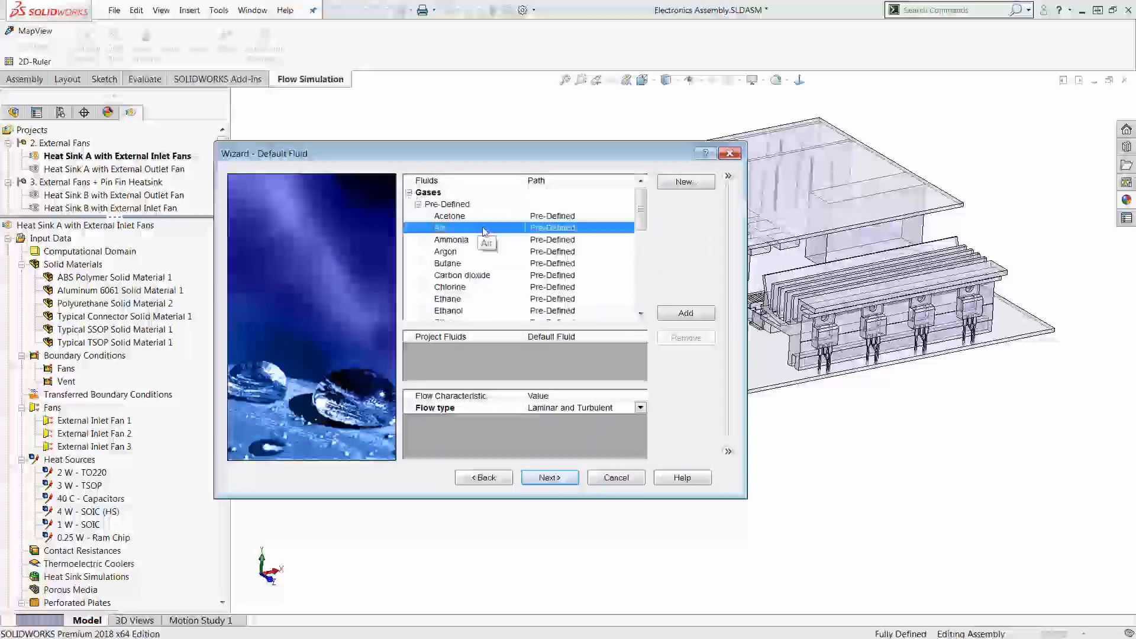
pyautogui.doubleClick(484, 229)
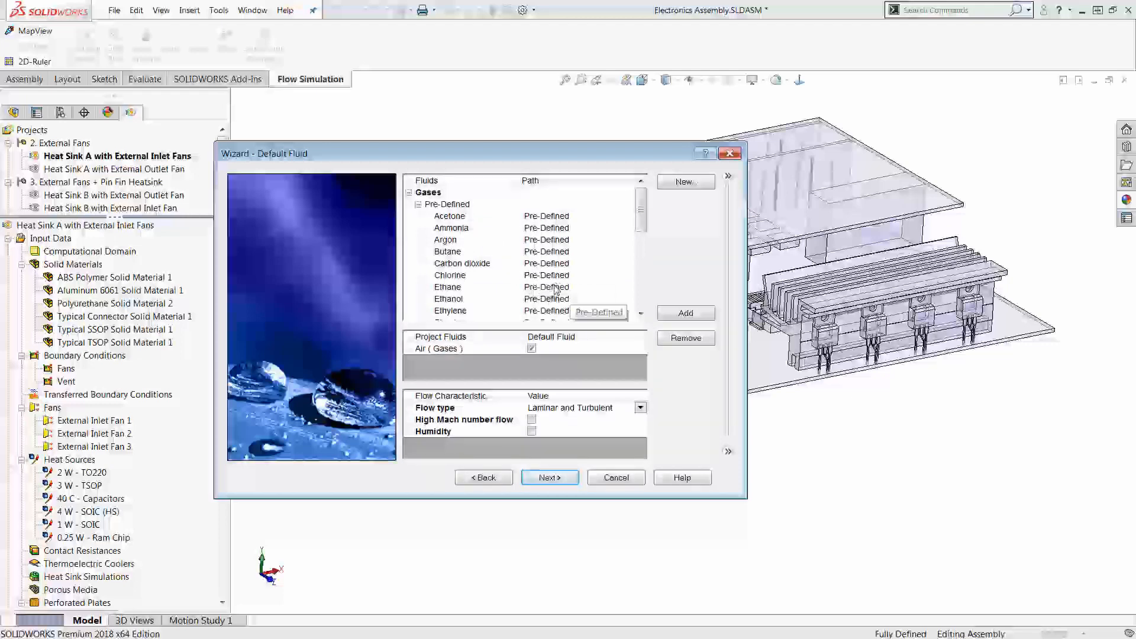
pyautogui.click(574, 478)
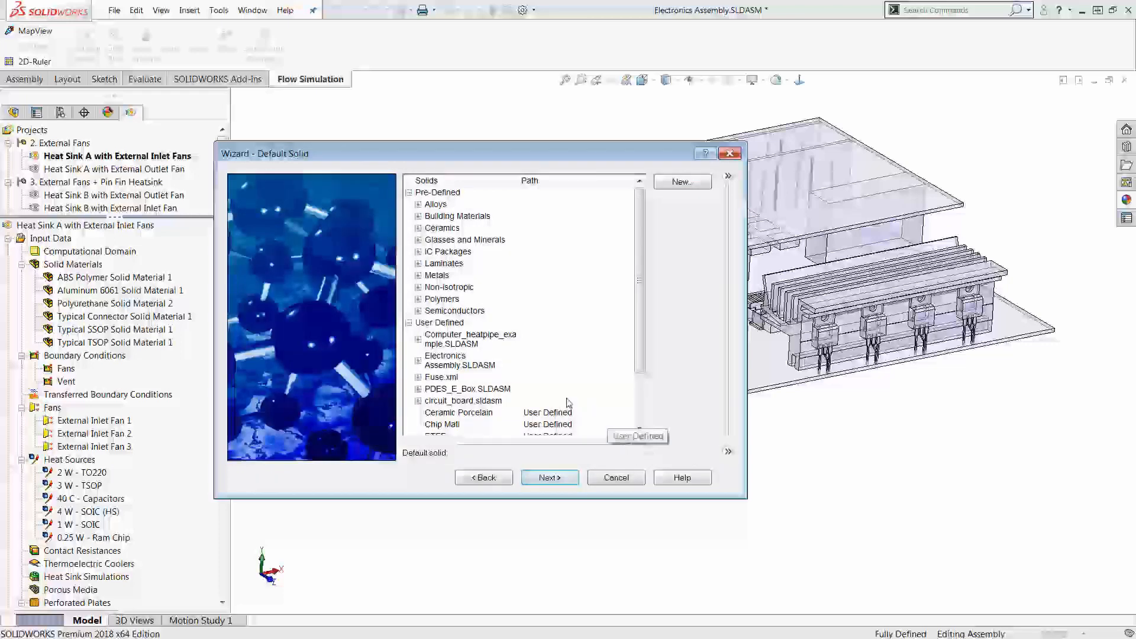
# Step: Set the default solid to Typical ChipArray from the pre-defined IC Packages
pyautogui.click(418, 252)
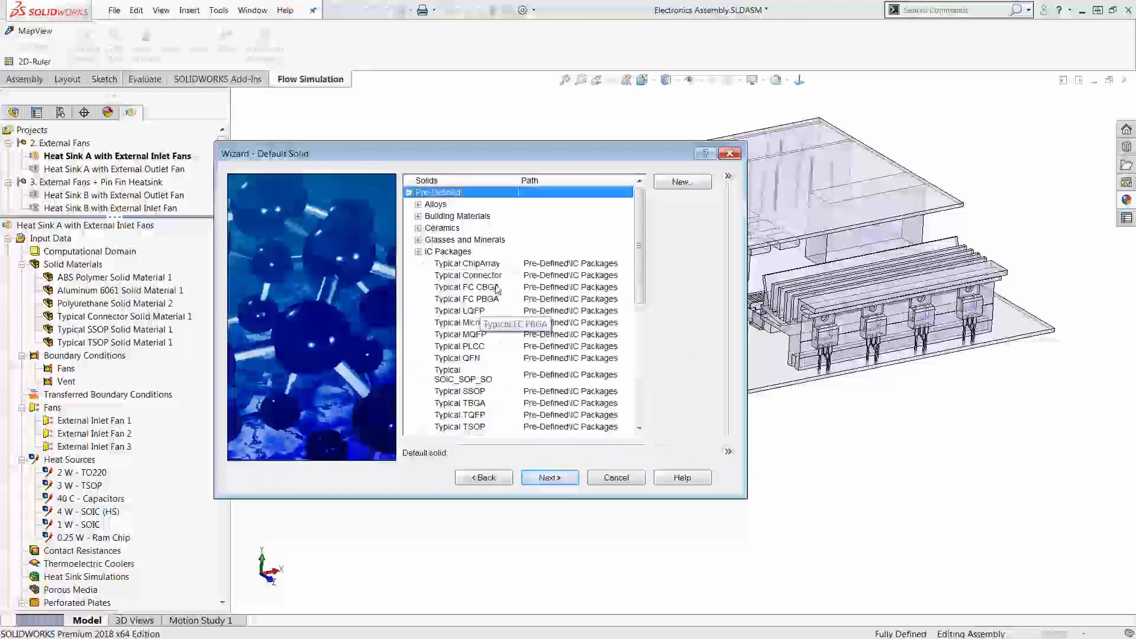
pyautogui.click(499, 265)
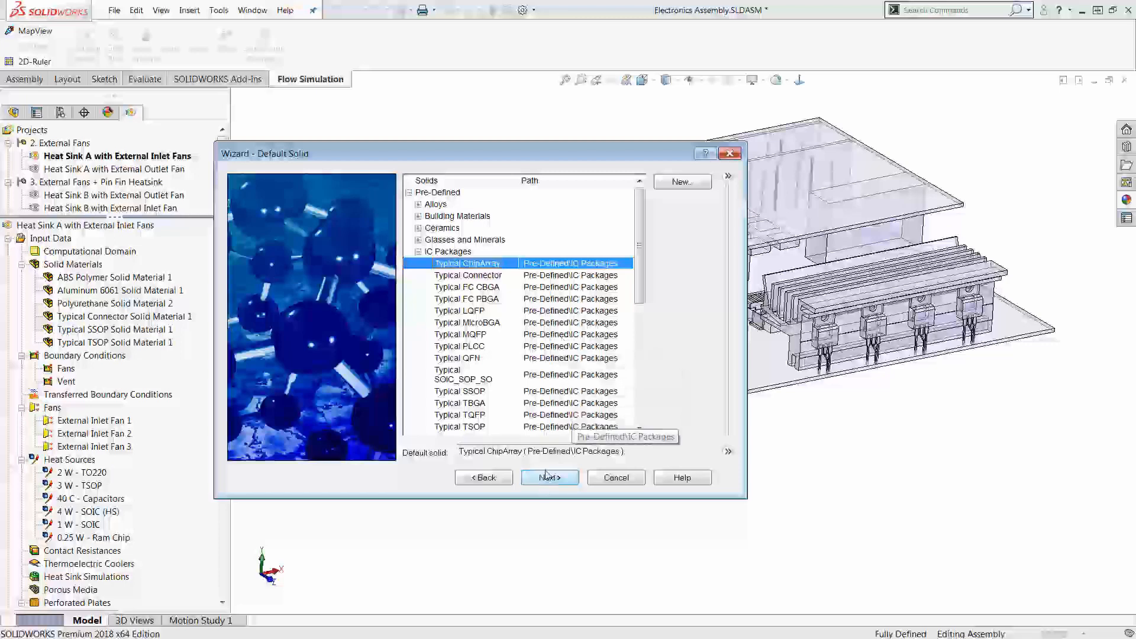
pyautogui.click(548, 476)
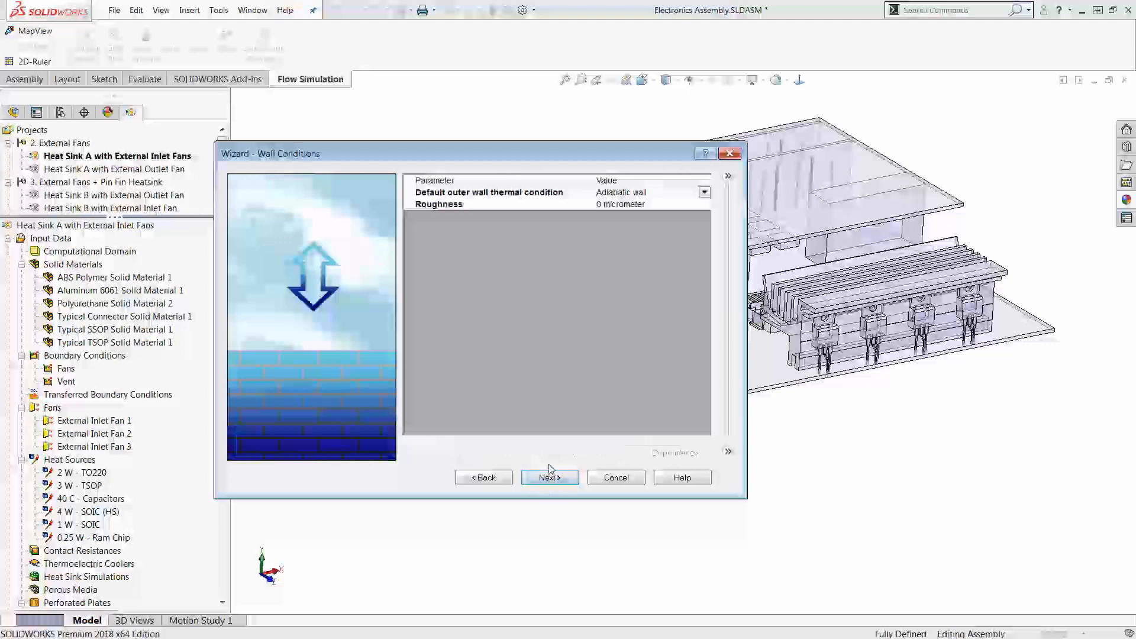
# Step: Accept the default wall conditions, show the initial solid parameters, and cancel the project Wizard
pyautogui.click(556, 477)
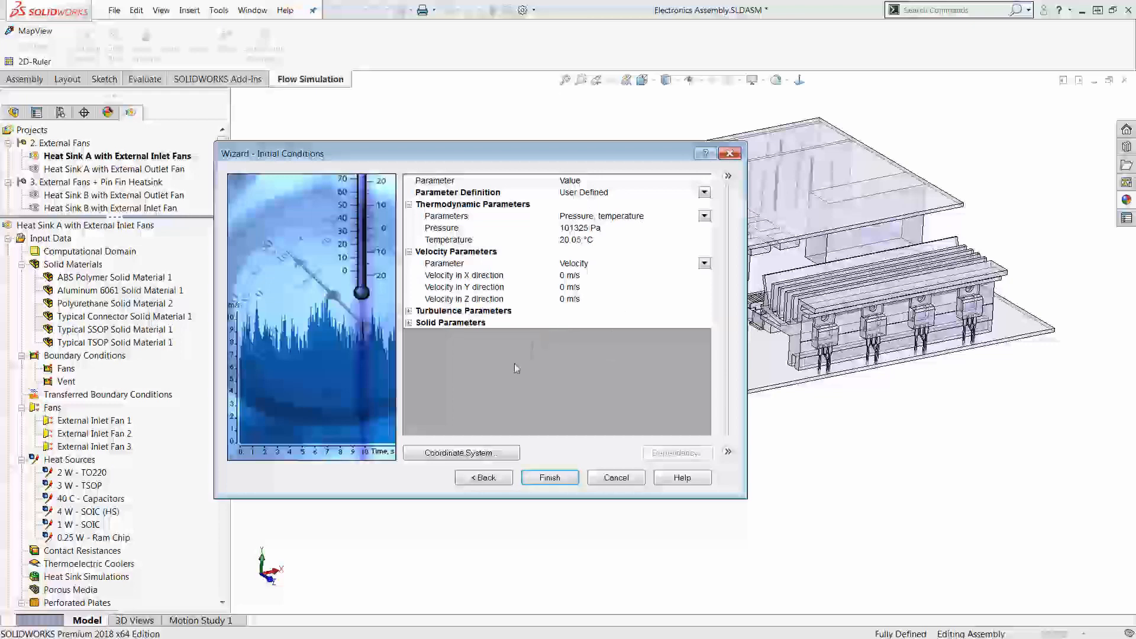
pyautogui.click(409, 323)
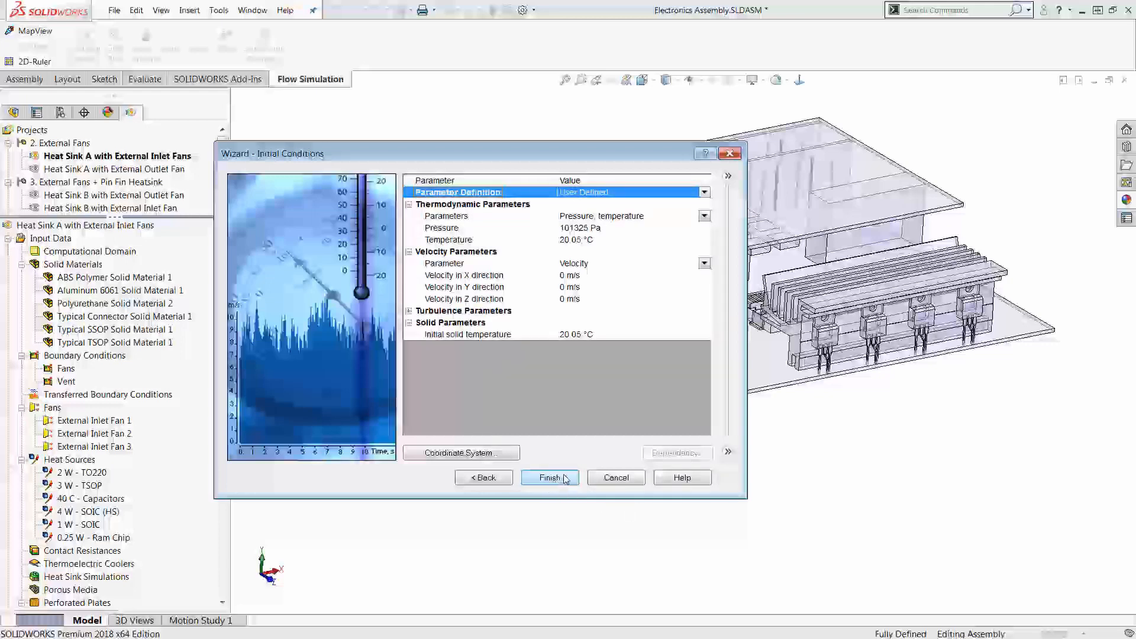
pyautogui.click(619, 479)
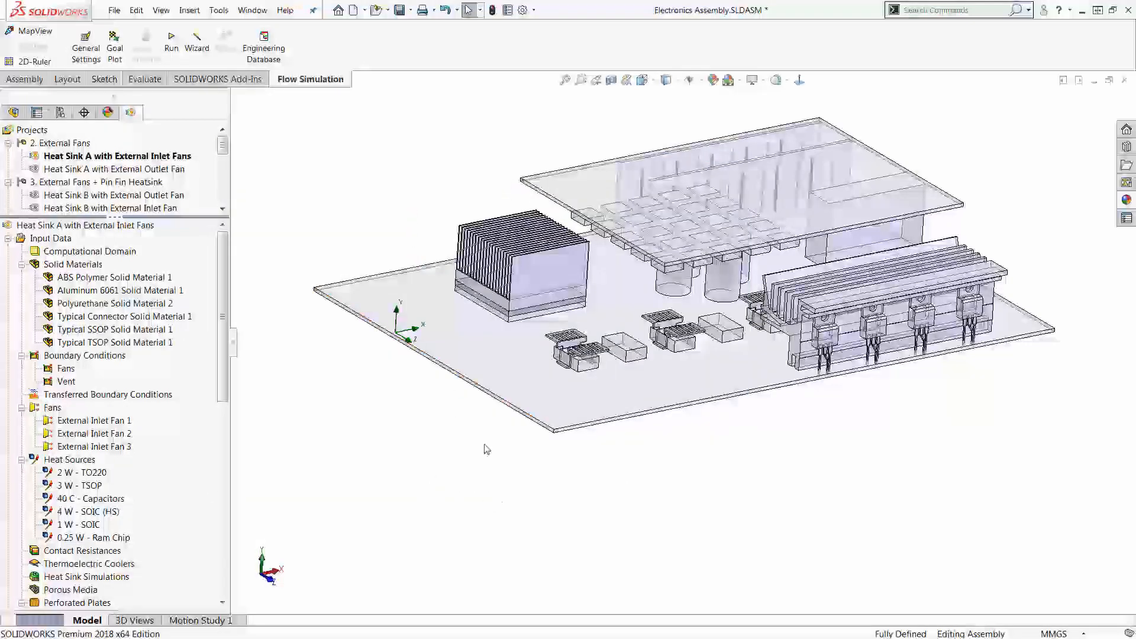
# Step: Highlight the components assigned to all solid materials together, then those using Aluminum 6061 and Polyurethane individually
pyautogui.moveTo(577, 334); pyautogui.dragTo(616, 332, button='middle')
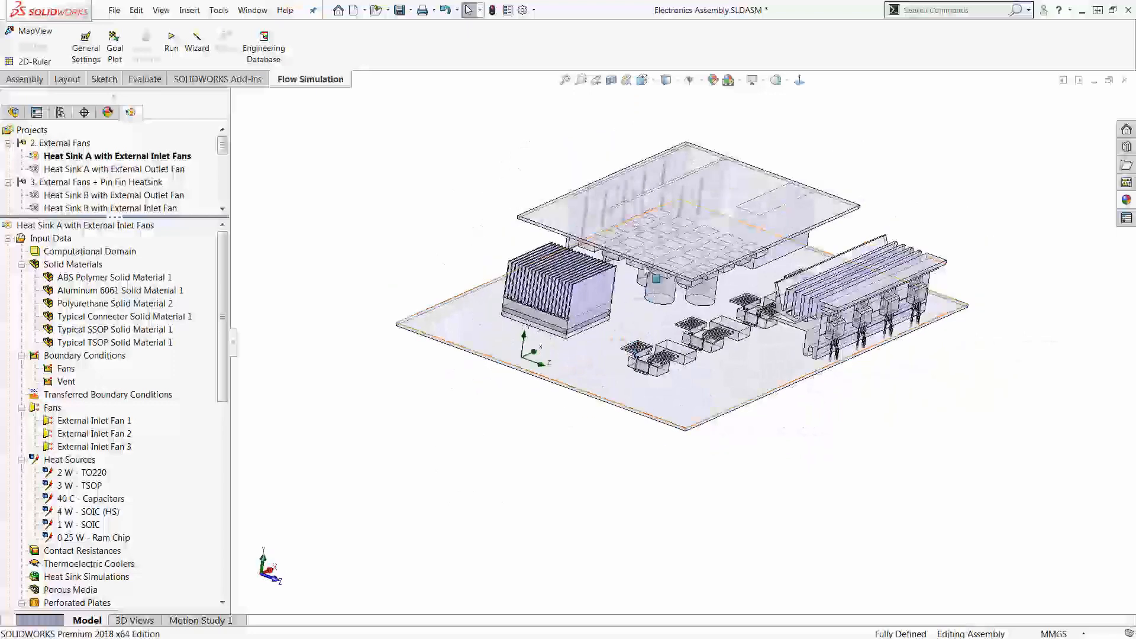
pyautogui.scroll(3, 689, 204)
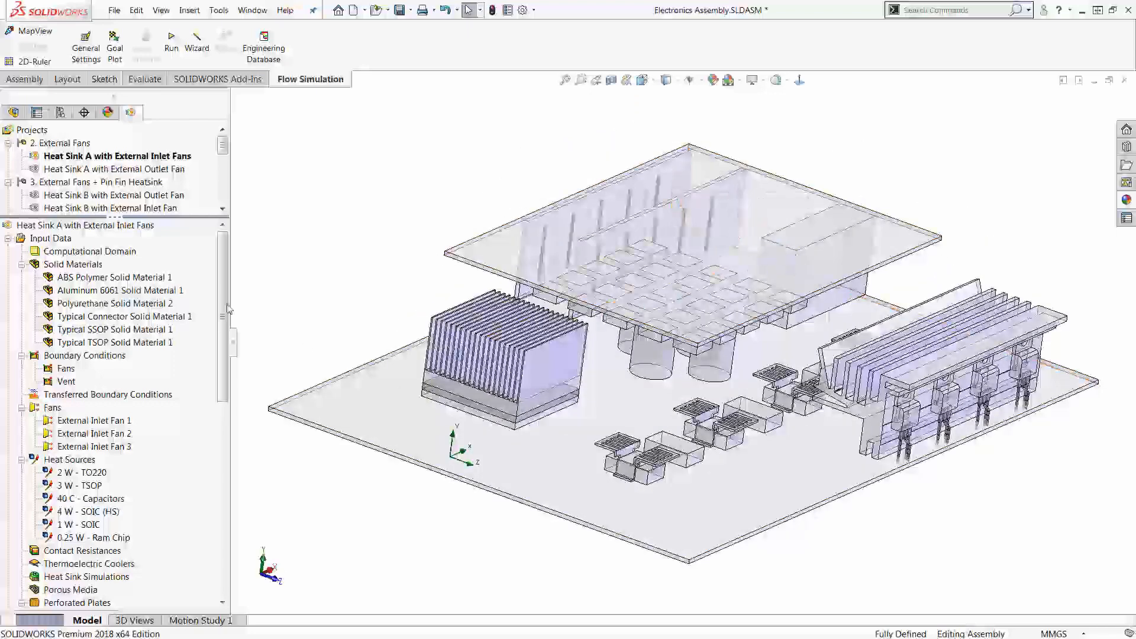
pyautogui.click(146, 279)
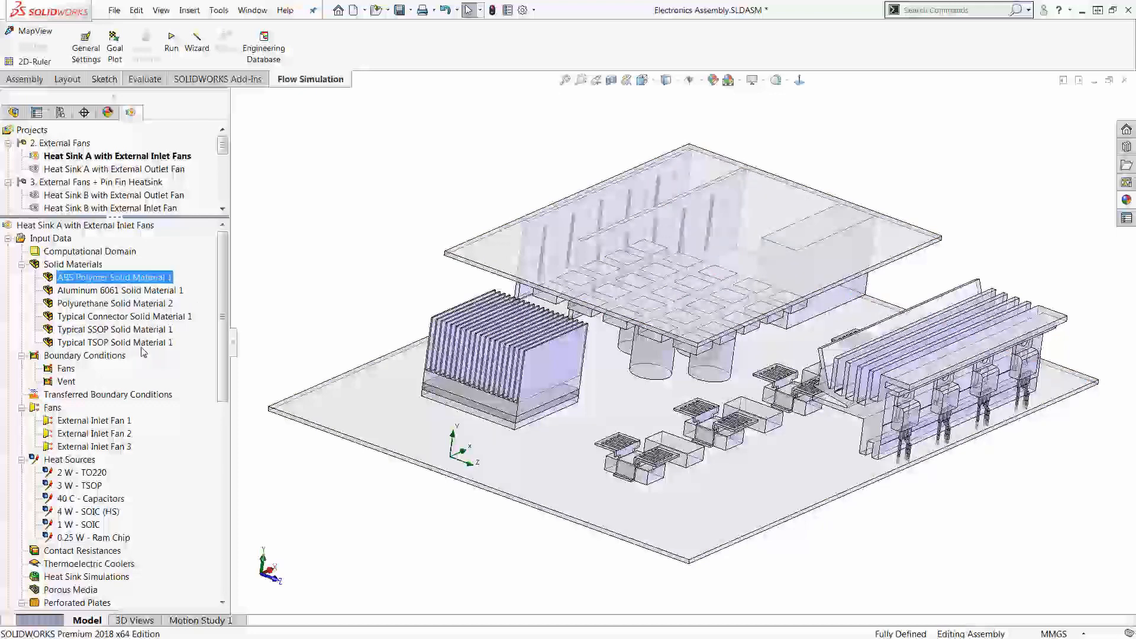
pyautogui.keyDown('shift'); pyautogui.click(145, 342); pyautogui.keyUp('shift')
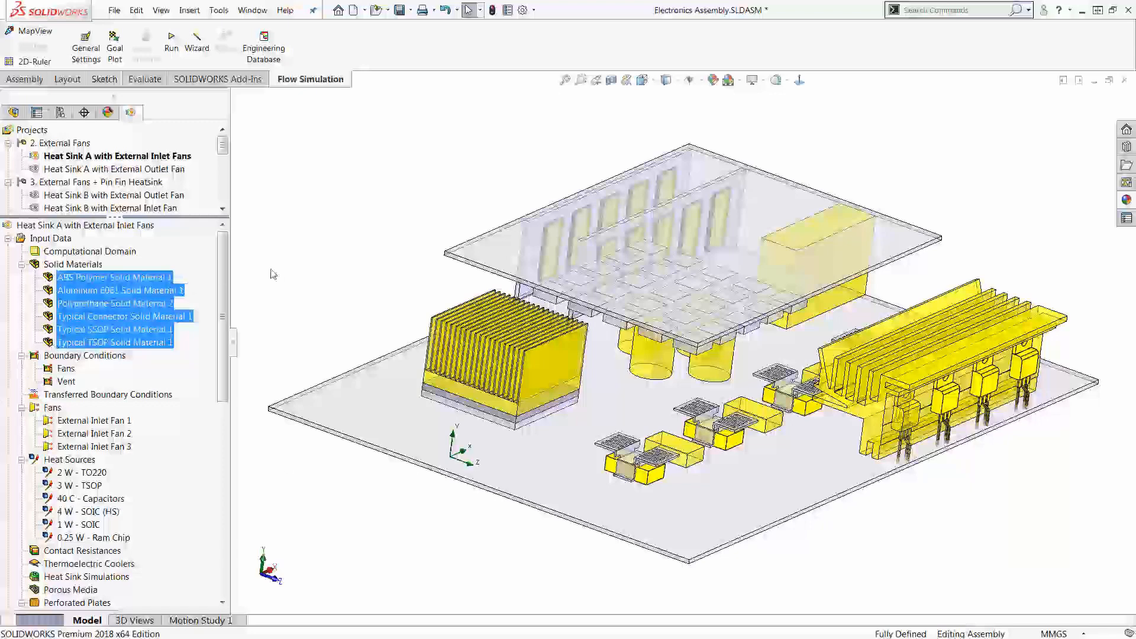
pyautogui.click(111, 291)
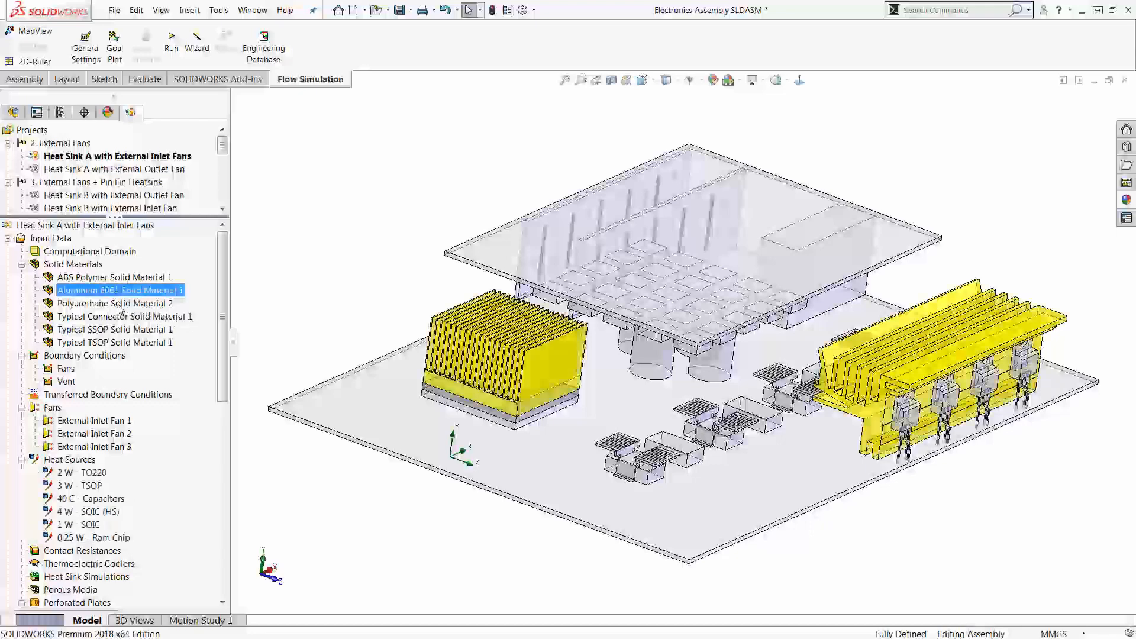
pyautogui.click(123, 304)
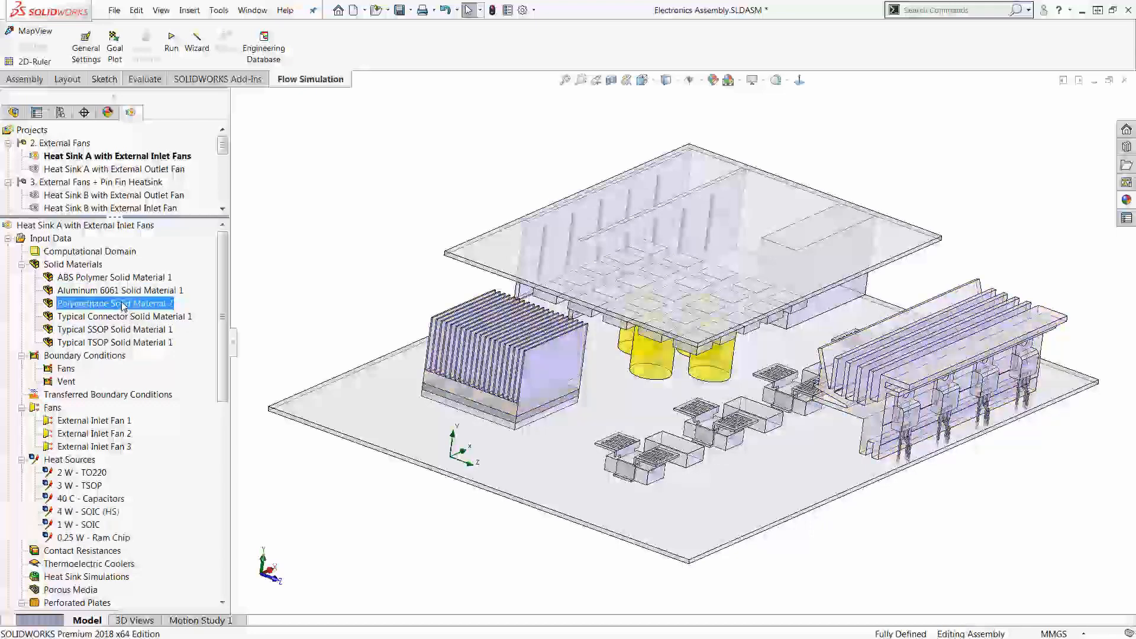
pyautogui.moveTo(374, 296); pyautogui.dragTo(356, 276, button='middle')
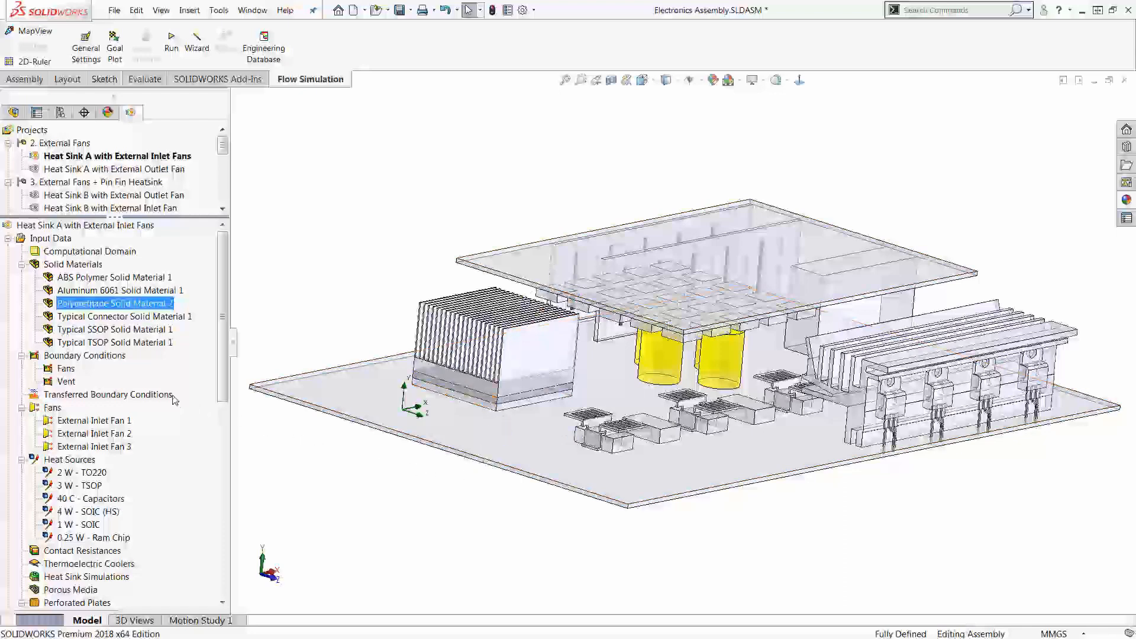
# Step: Show the hidden enclosure around the electronics again and clear the solid material selection
pyautogui.hotkey('shift', 'Tab')
pyautogui.press('Escape')
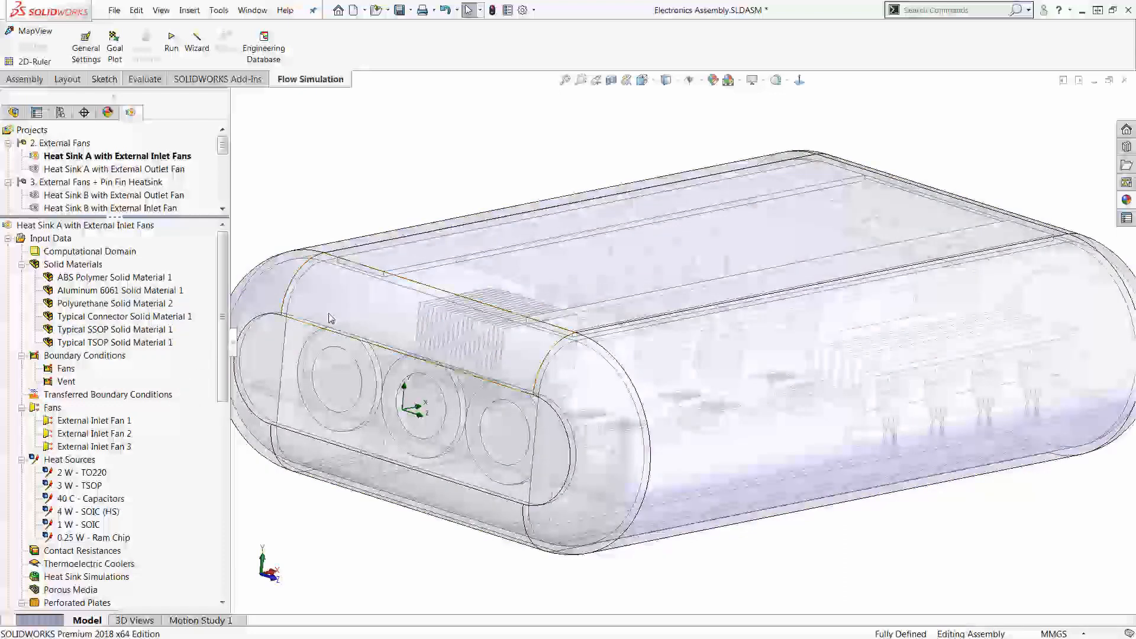
pyautogui.scroll(2, 368, 285)
pyautogui.scroll(-3, 368, 285)
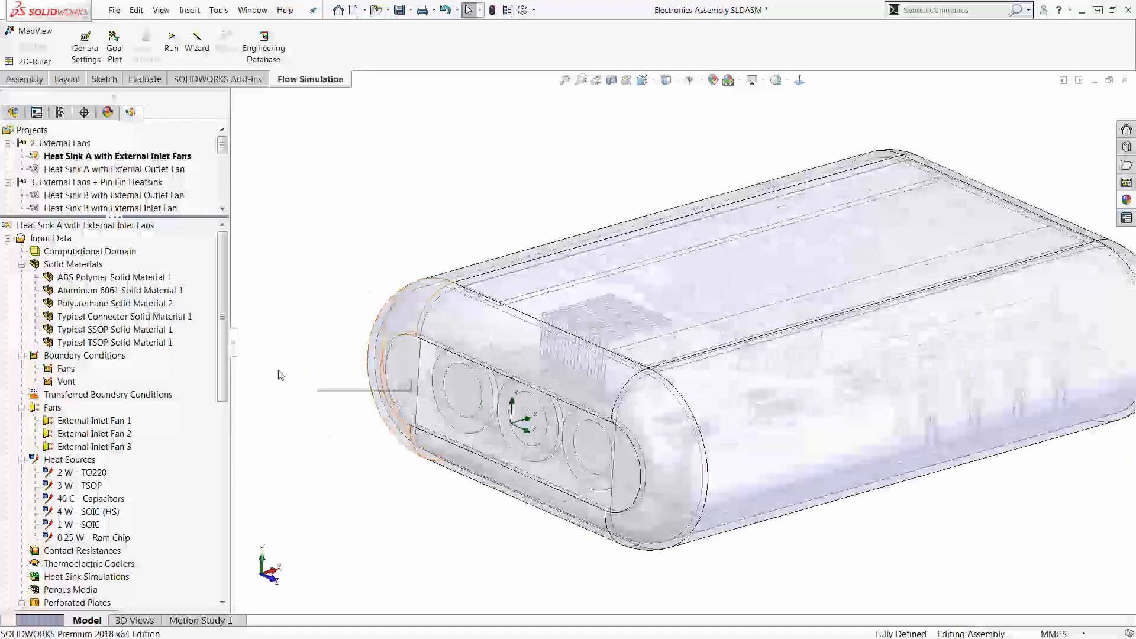
# Step: Highlight the faces assigned to the Fans boundary condition and those assigned to the Vent boundary condition
pyautogui.click(66, 369)
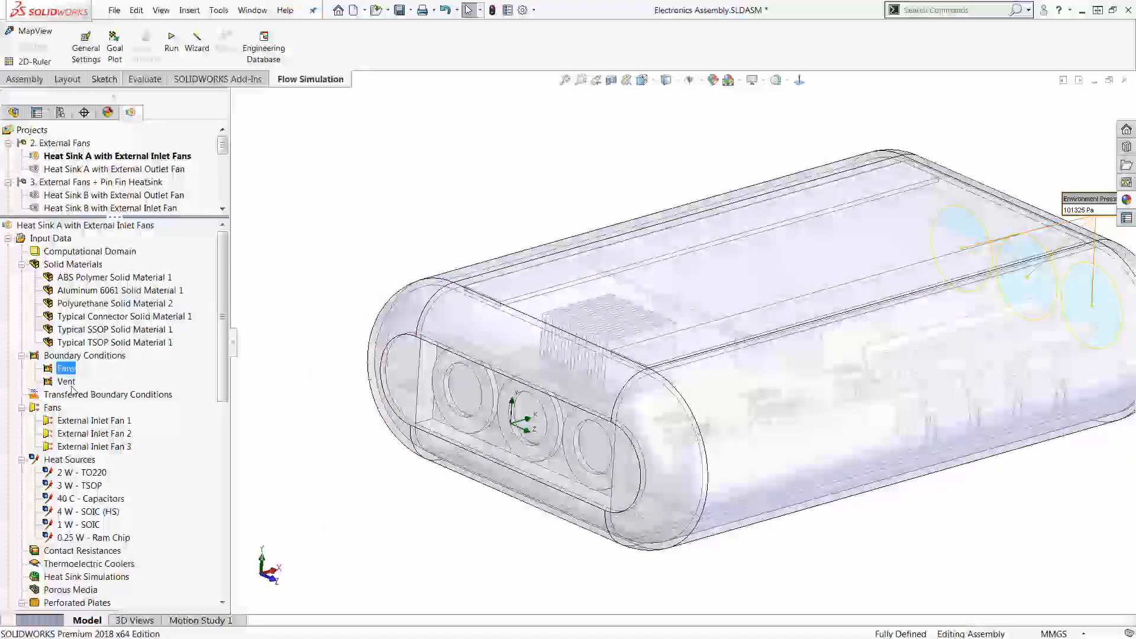
pyautogui.moveTo(439, 179); pyautogui.dragTo(432, 205, button='middle')
pyautogui.scroll(3, 433, 206)
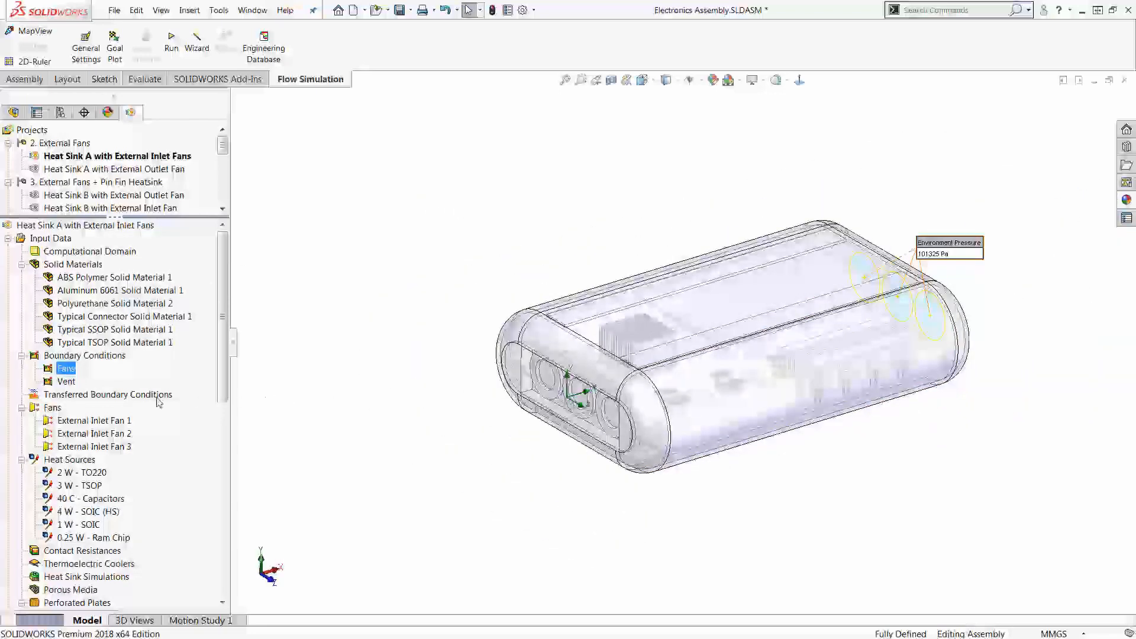
pyautogui.click(67, 381)
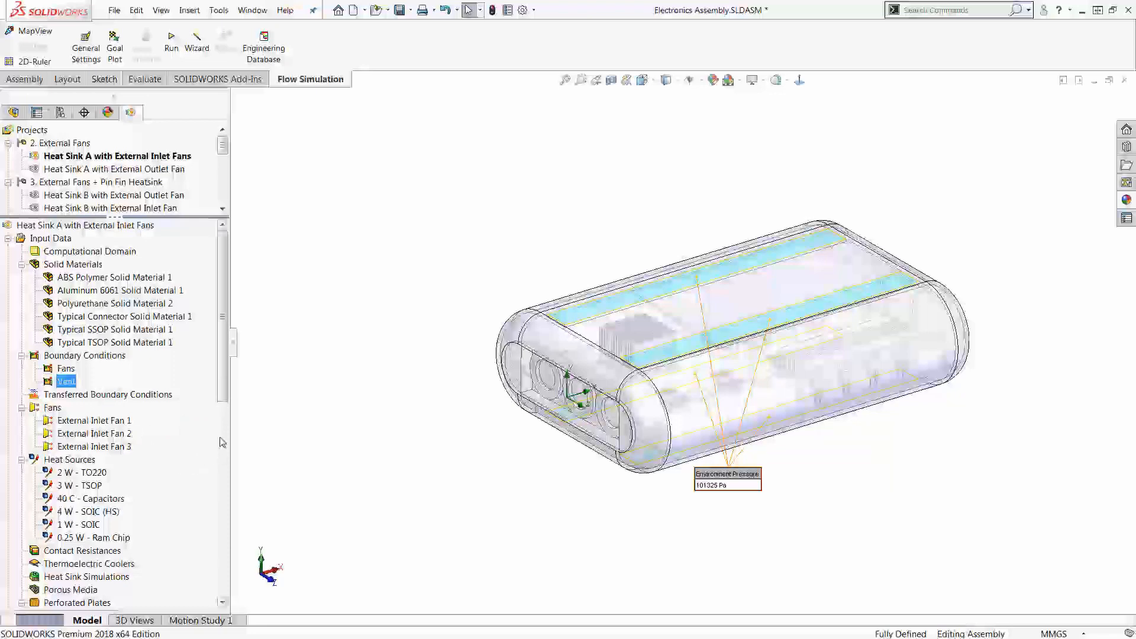
# Step: Highlight the enclosure faces covered by the Circular Holes and Slots perforated plates, one after the other
pyautogui.moveTo(224, 401); pyautogui.dragTo(226, 454)
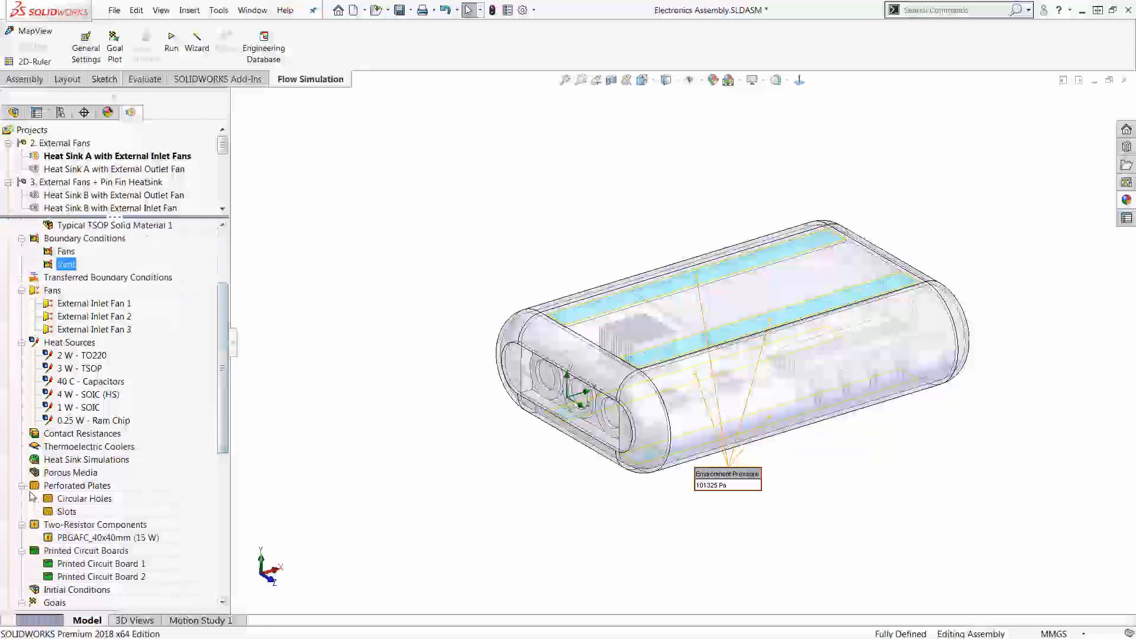
pyautogui.click(89, 501)
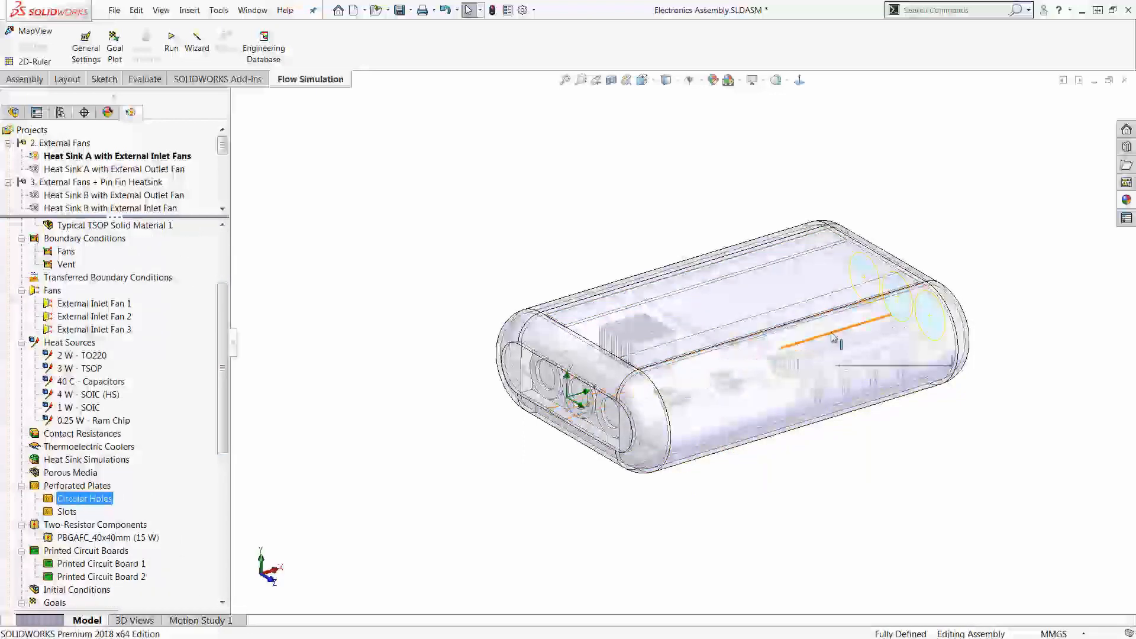
pyautogui.click(67, 511)
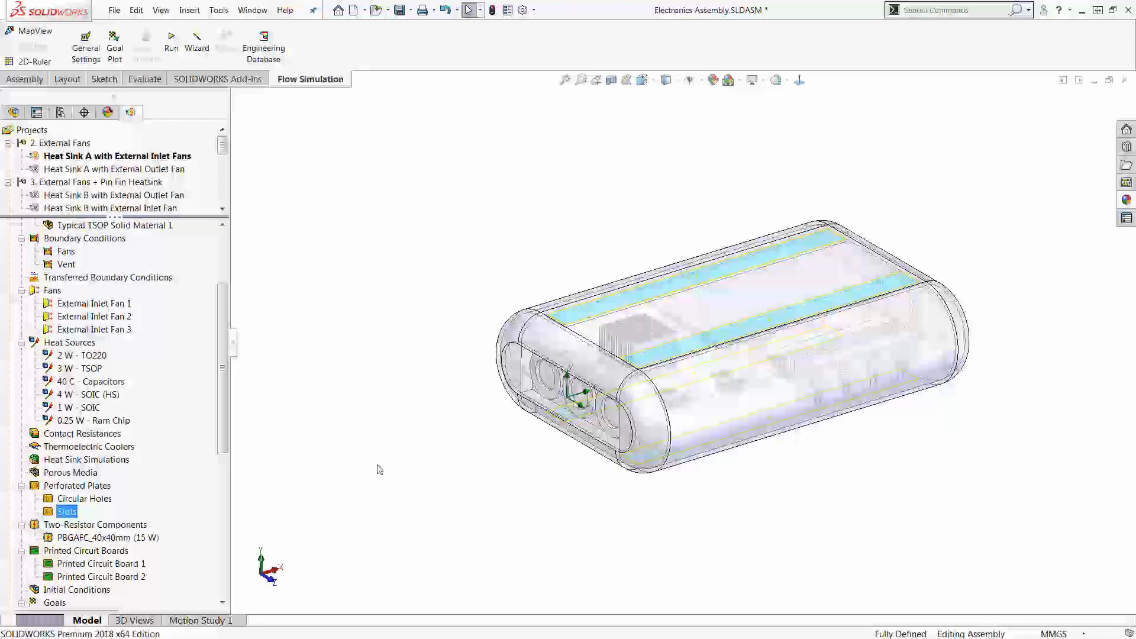
# Step: Examine the Slots perforated plate's item properties in the Engineering Database, then leave its definition without changes
pyautogui.rightClick(66, 511)
pyautogui.click(119, 519)
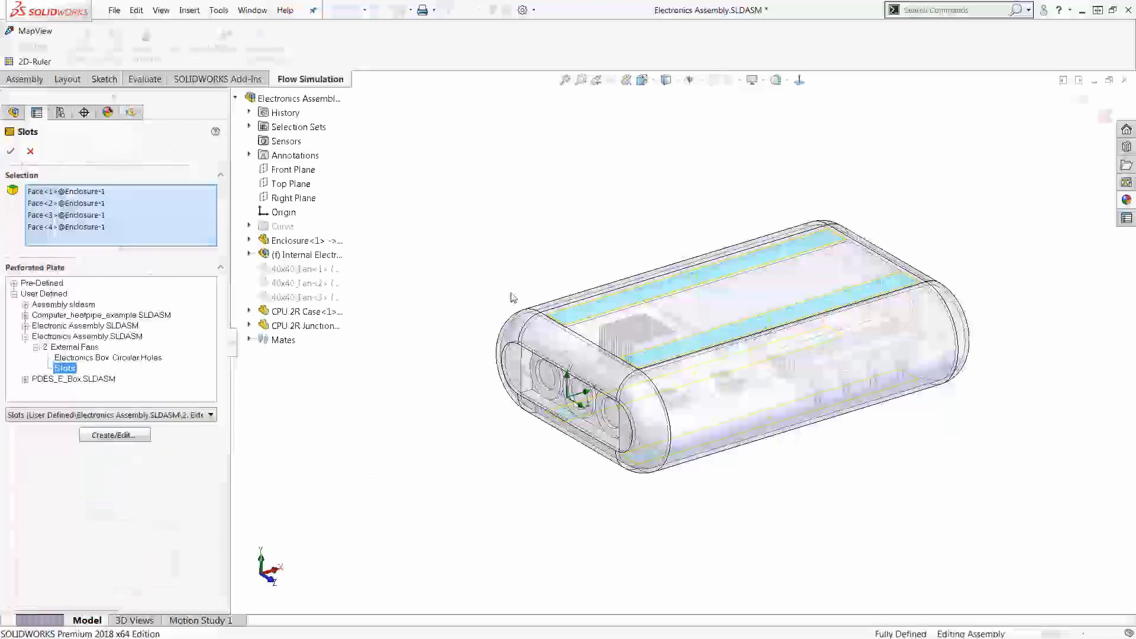
pyautogui.click(115, 435)
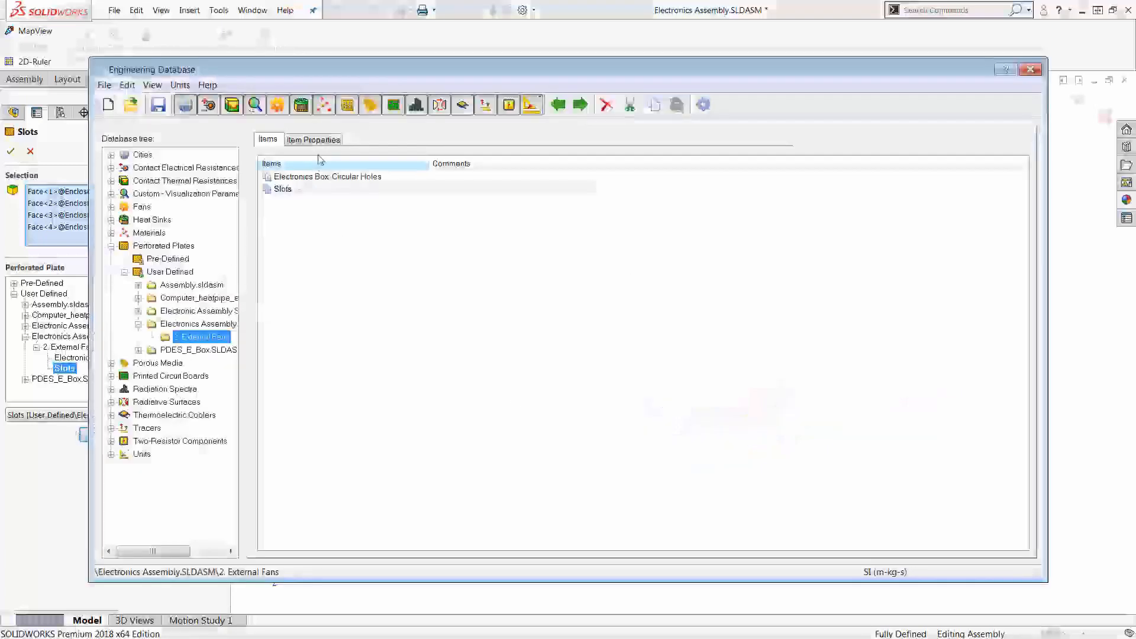
pyautogui.click(316, 141)
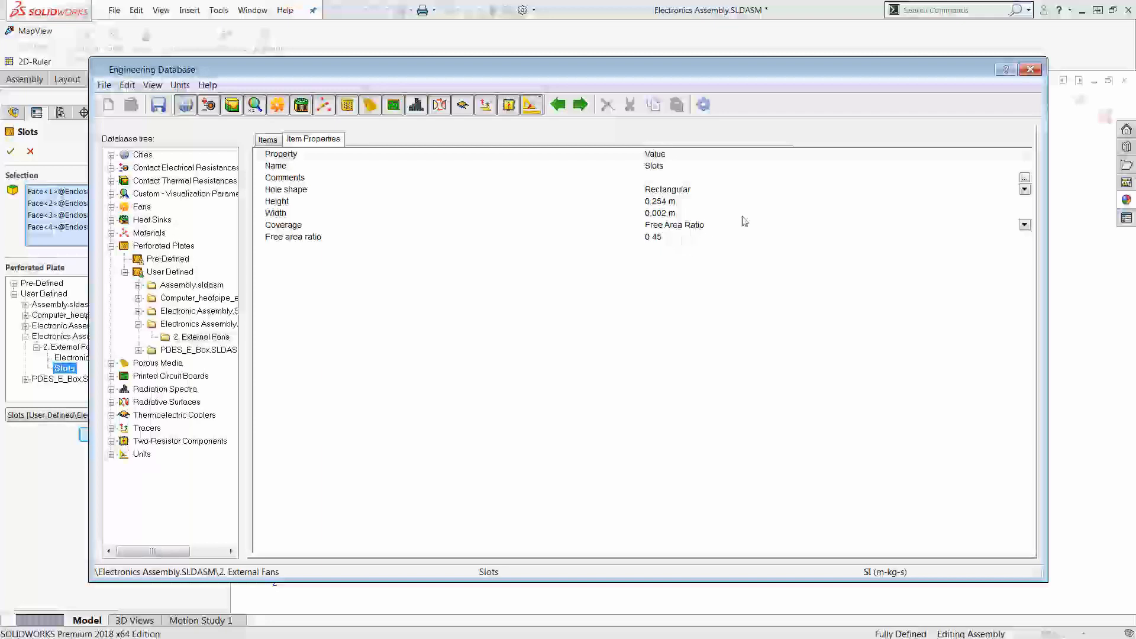
pyautogui.click(1029, 71)
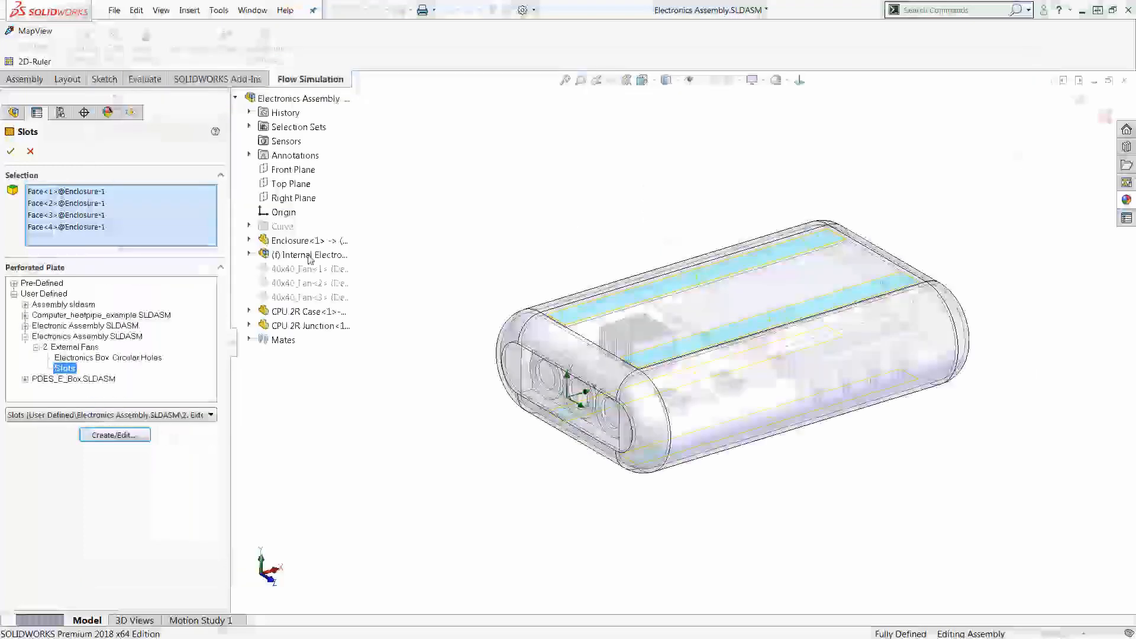
pyautogui.click(30, 151)
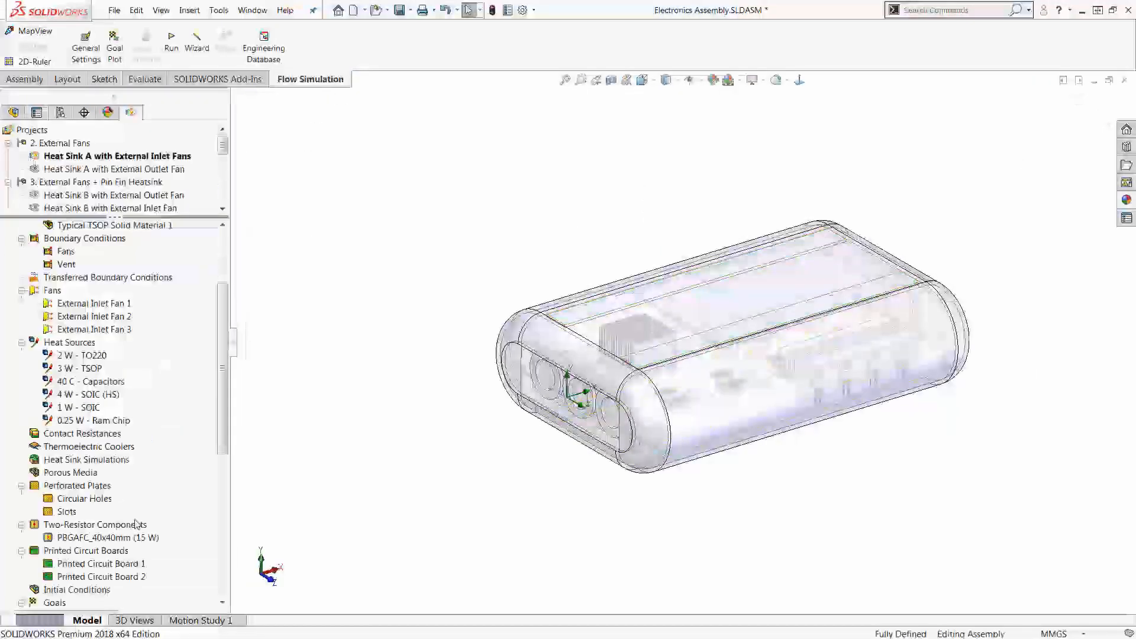
# Step: Highlight all heat sources together, from 2 W - TO220 through 0.25 W - Ram Chip
pyautogui.click(76, 356)
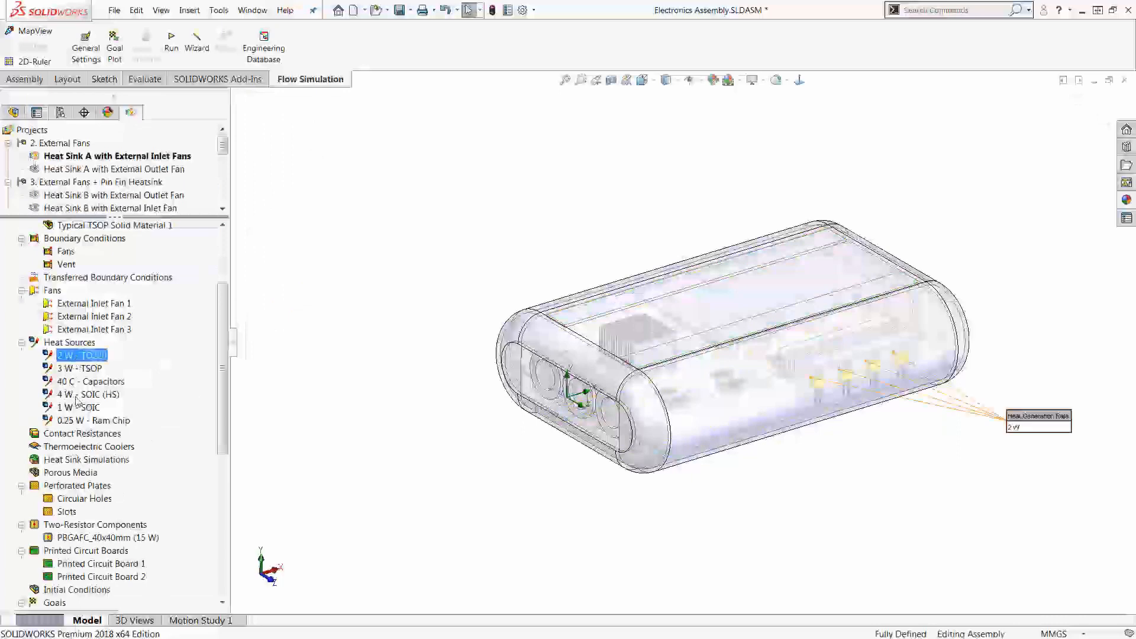
pyautogui.keyDown('shift'); pyautogui.click(92, 420); pyautogui.keyUp('shift')
pyautogui.scroll(-3, 479, 205)
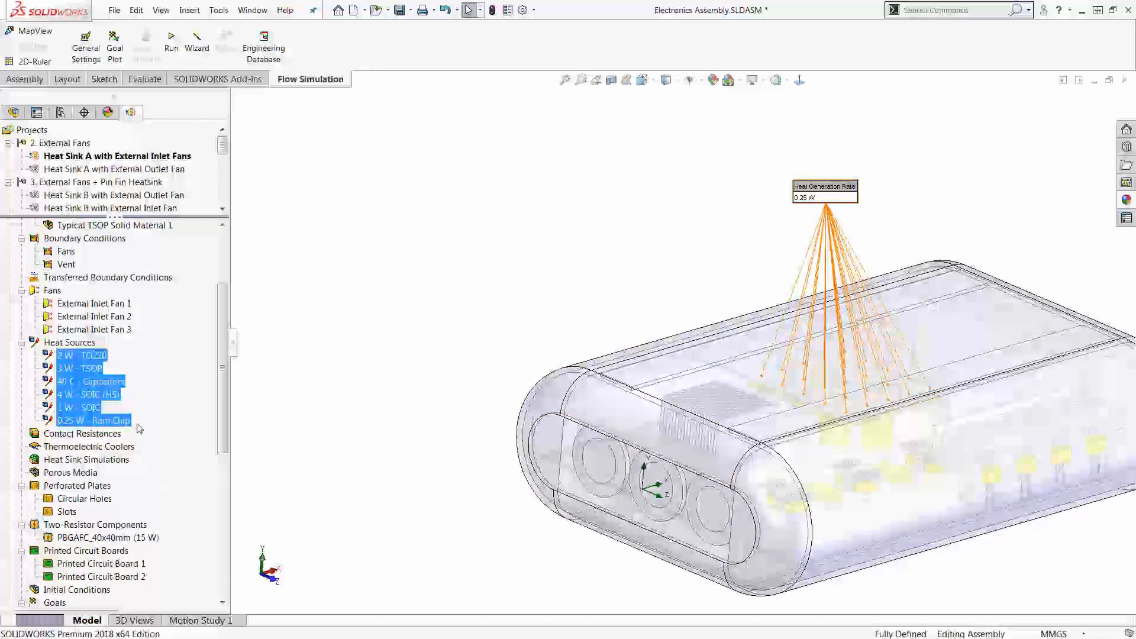
# Step: Highlight External Inlet Fans 1 to 3 on the enclosure, then clear the selection
pyautogui.click(107, 304)
pyautogui.keyDown('shift'); pyautogui.click(113, 330); pyautogui.keyUp('shift')
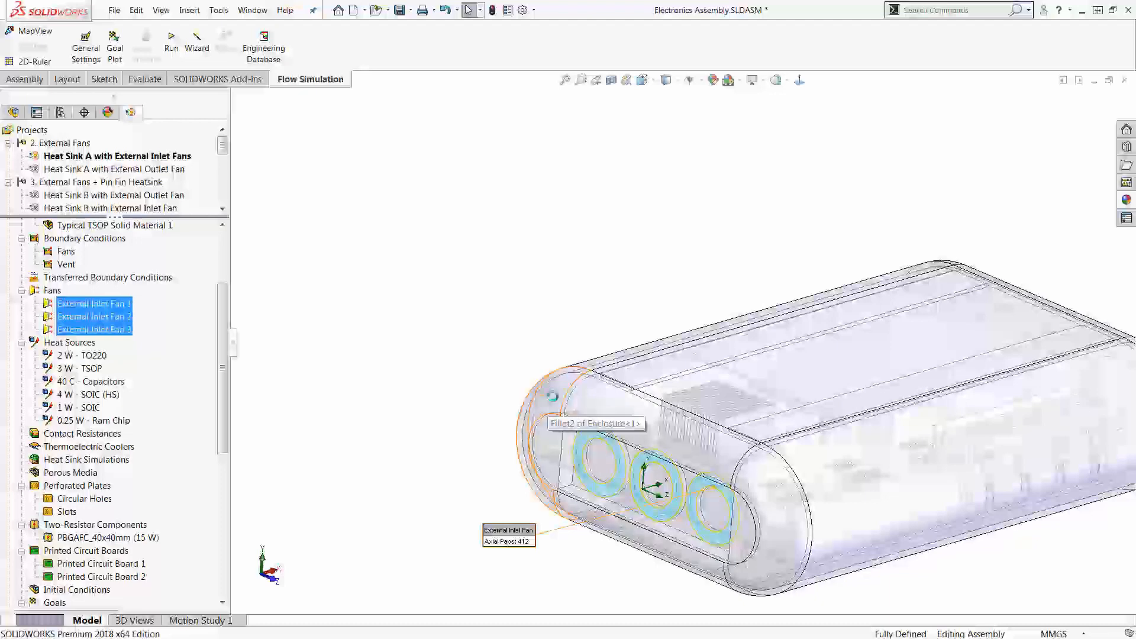
pyautogui.click(474, 362)
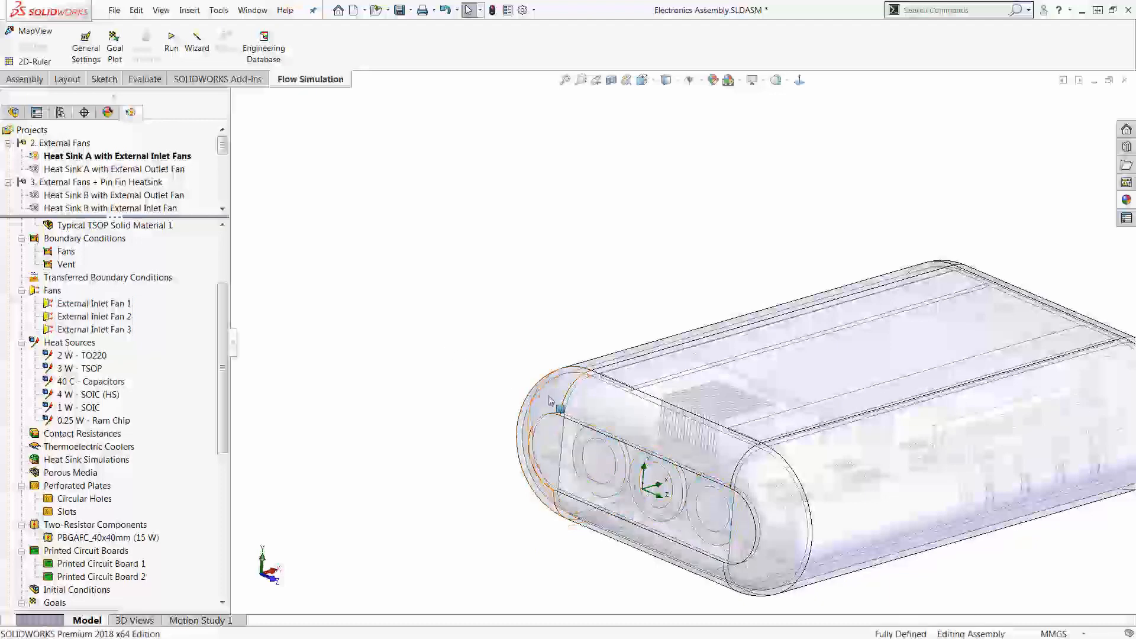
# Step: Hide the enclosure and highlight the components assigned to the 40 C - Capacitors heat source
pyautogui.press('Tab')
pyautogui.scroll(-5, 521, 527)
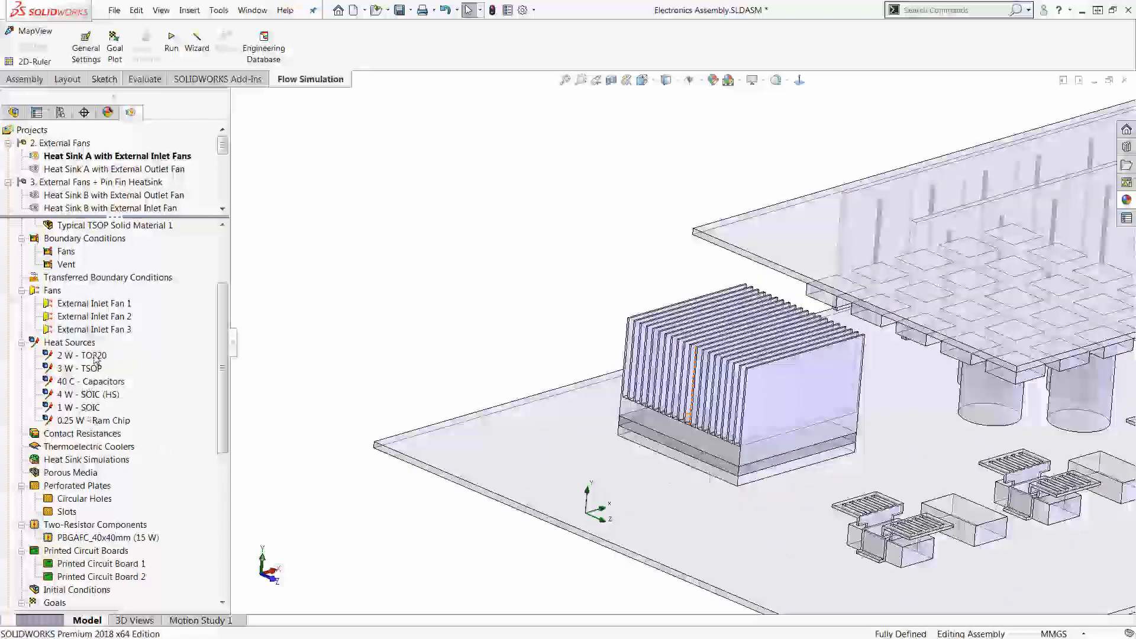
pyautogui.click(100, 382)
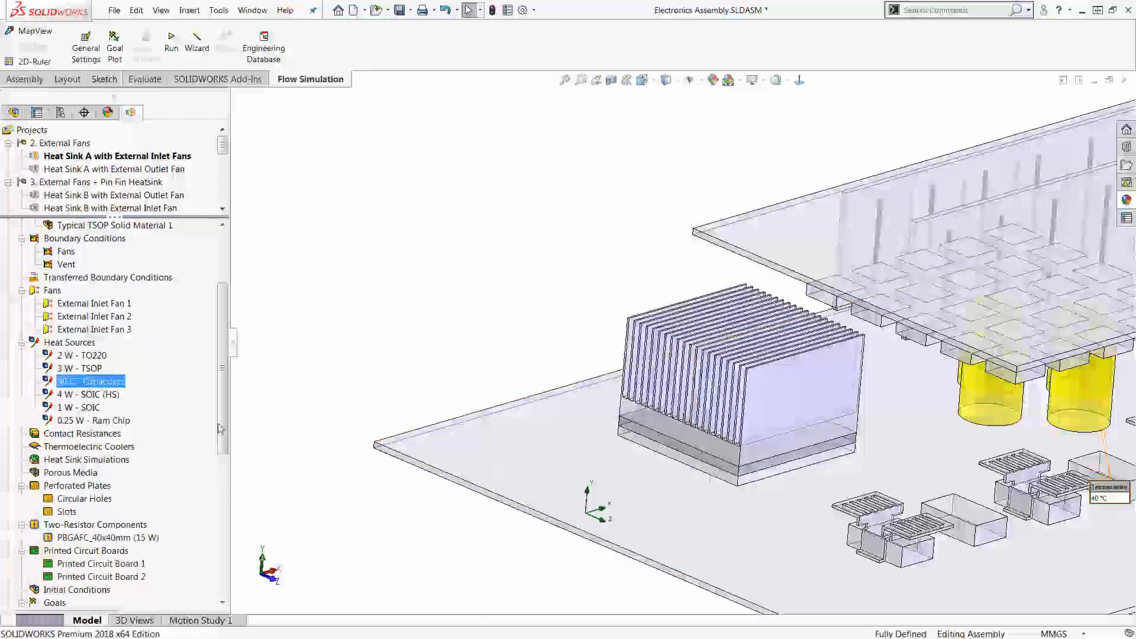
pyautogui.scroll(-3, 220, 429)
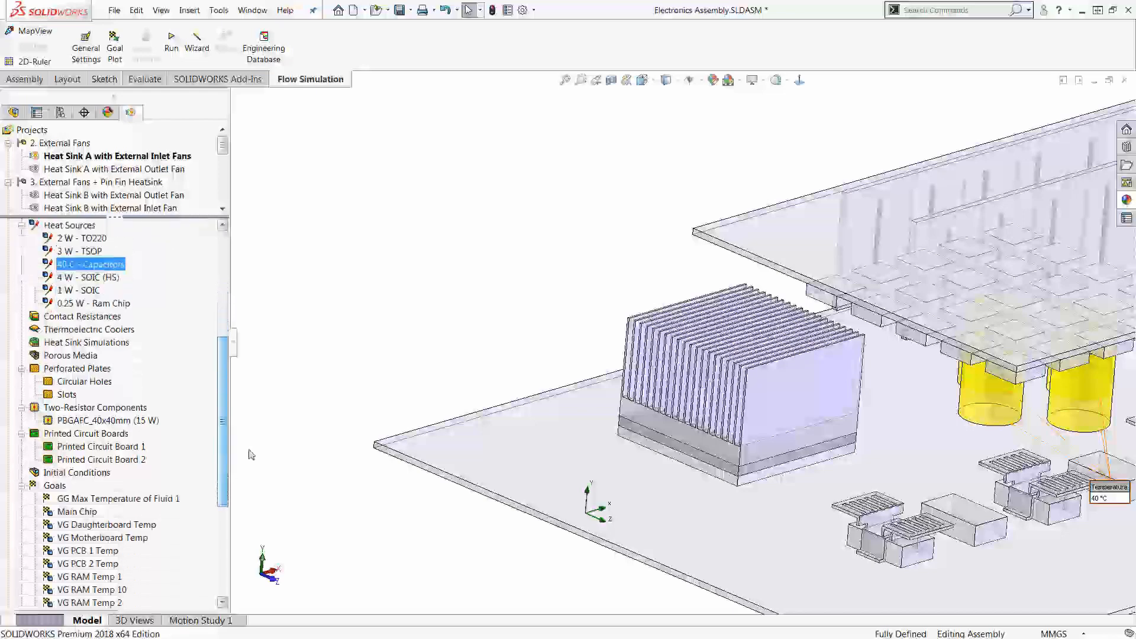
pyautogui.click(315, 303)
# Step: Highlight Printed Circuit Board 1 and Printed Circuit Board 2 together in the assembly
pyautogui.scroll(3, 323, 273)
pyautogui.scroll(1, 438, 306)
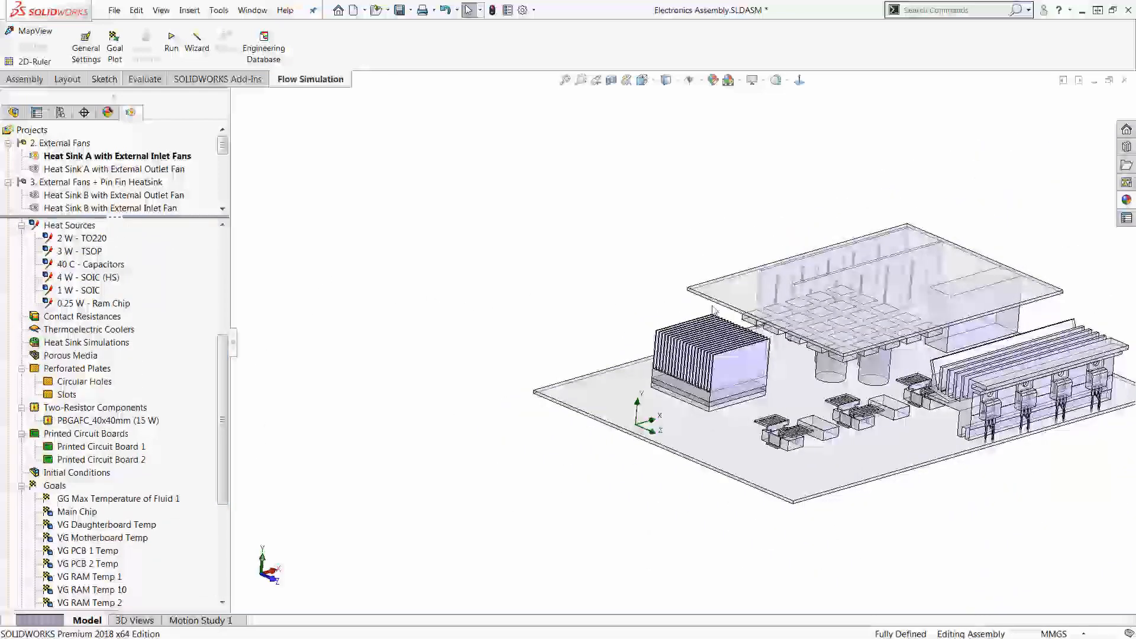
pyautogui.scroll(-1, 966, 297)
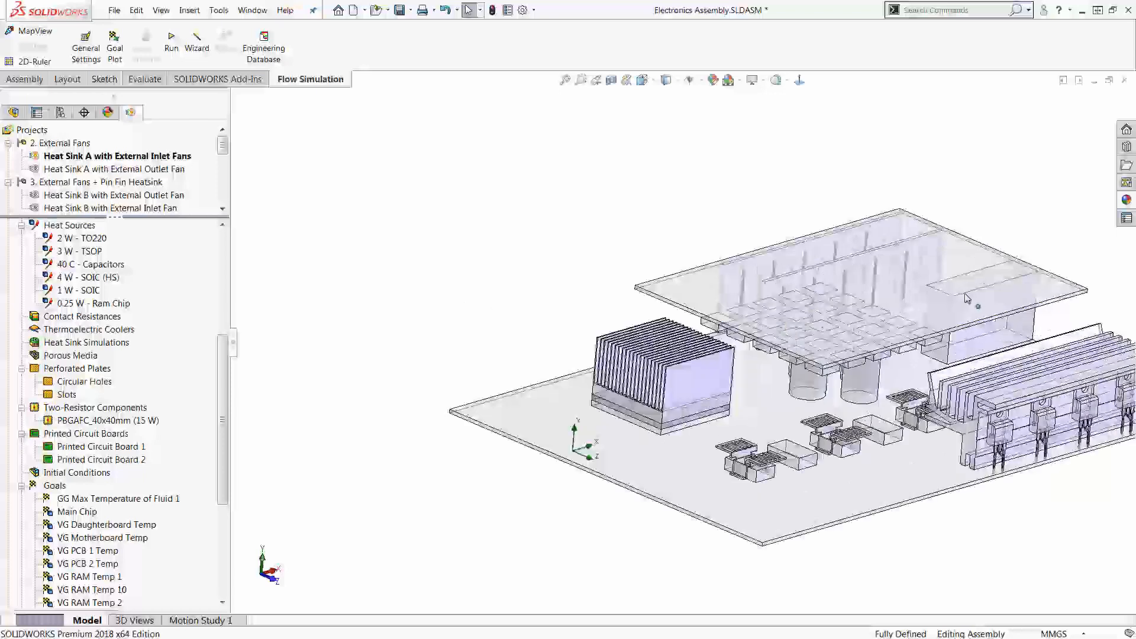
pyautogui.click(136, 451)
pyautogui.keyDown('ctrl'); pyautogui.click(137, 460); pyautogui.keyUp('ctrl')
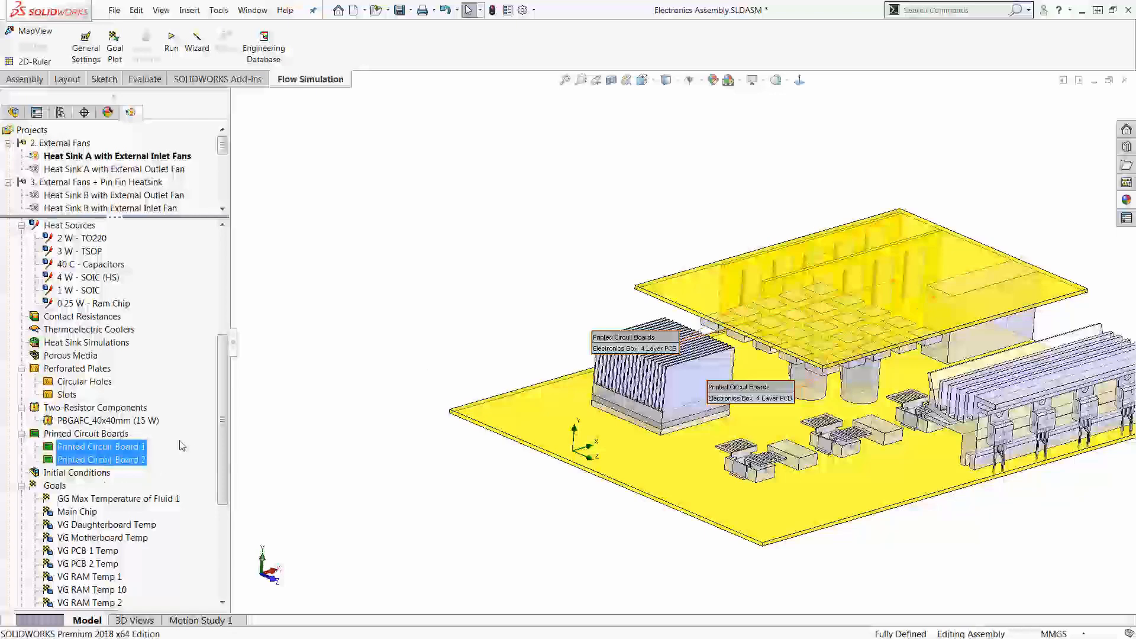
# Step: Highlight the PBGAFC_40x40mm two-resistor component and examine it up close beneath the heat sink
pyautogui.click(78, 422)
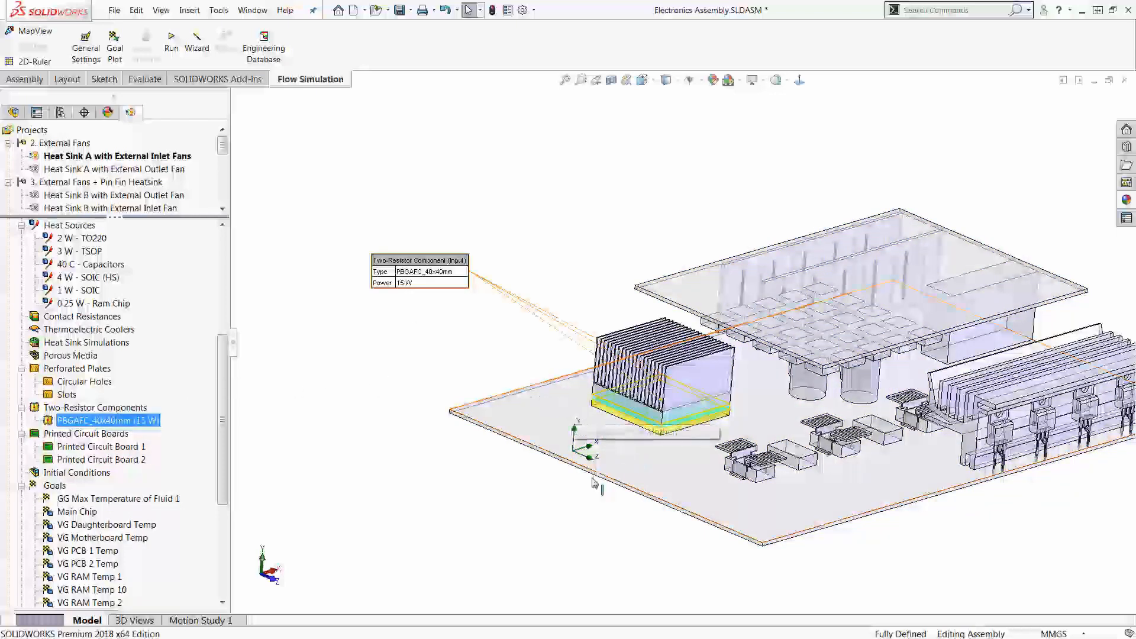
pyautogui.scroll(-6, 613, 463)
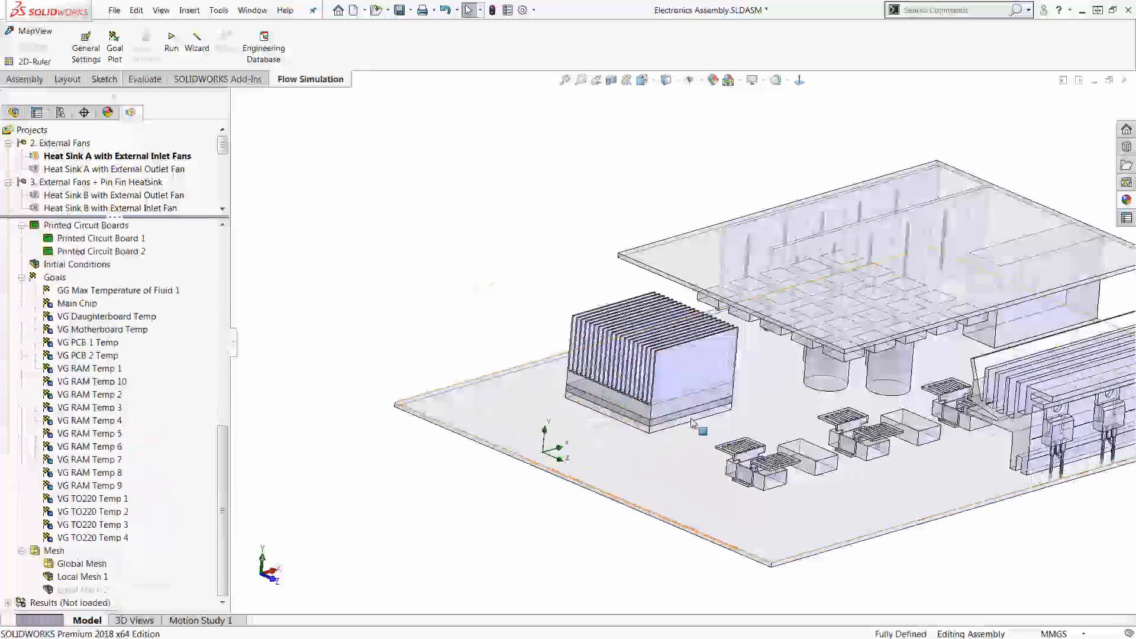
pyautogui.scroll(-8, 675, 429)
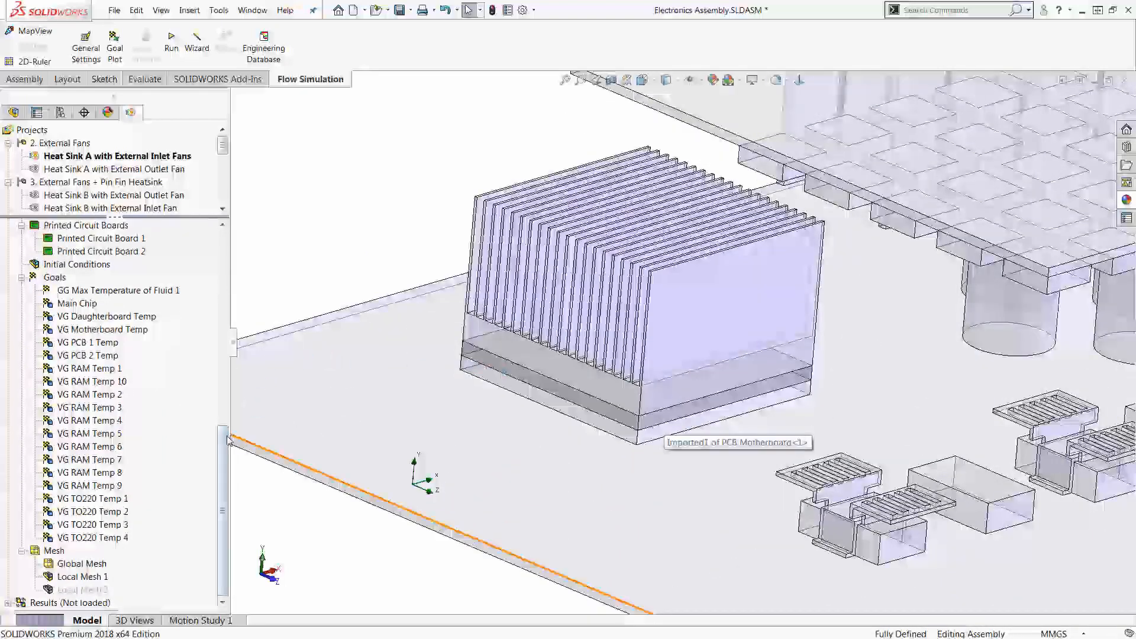
pyautogui.scroll(3, 215, 397)
pyautogui.scroll(1, 214, 397)
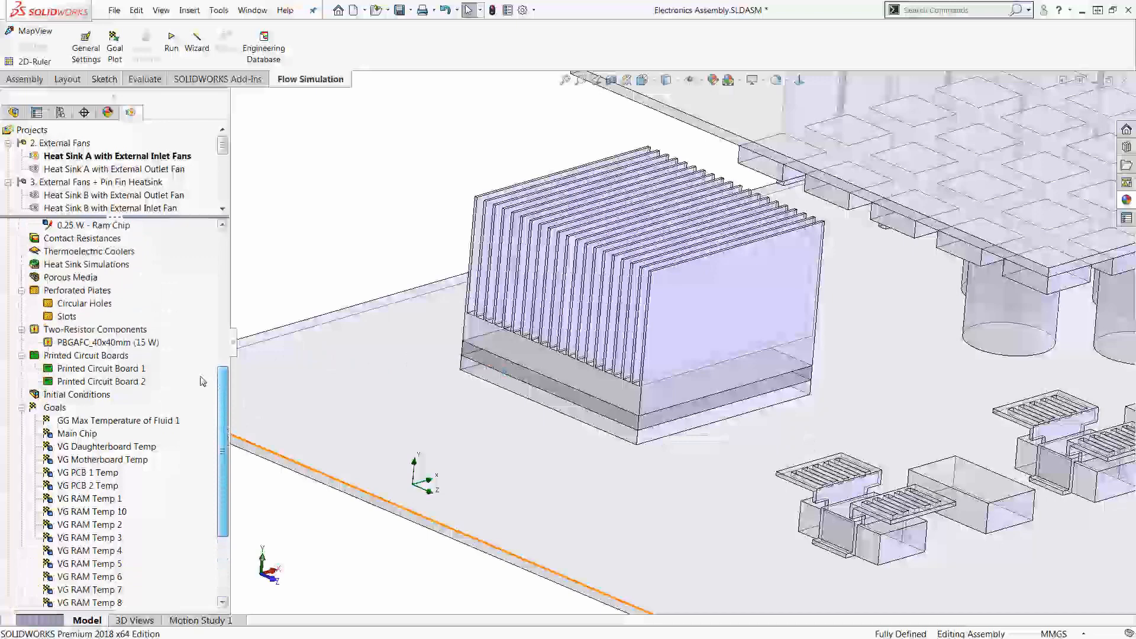
pyautogui.click(149, 343)
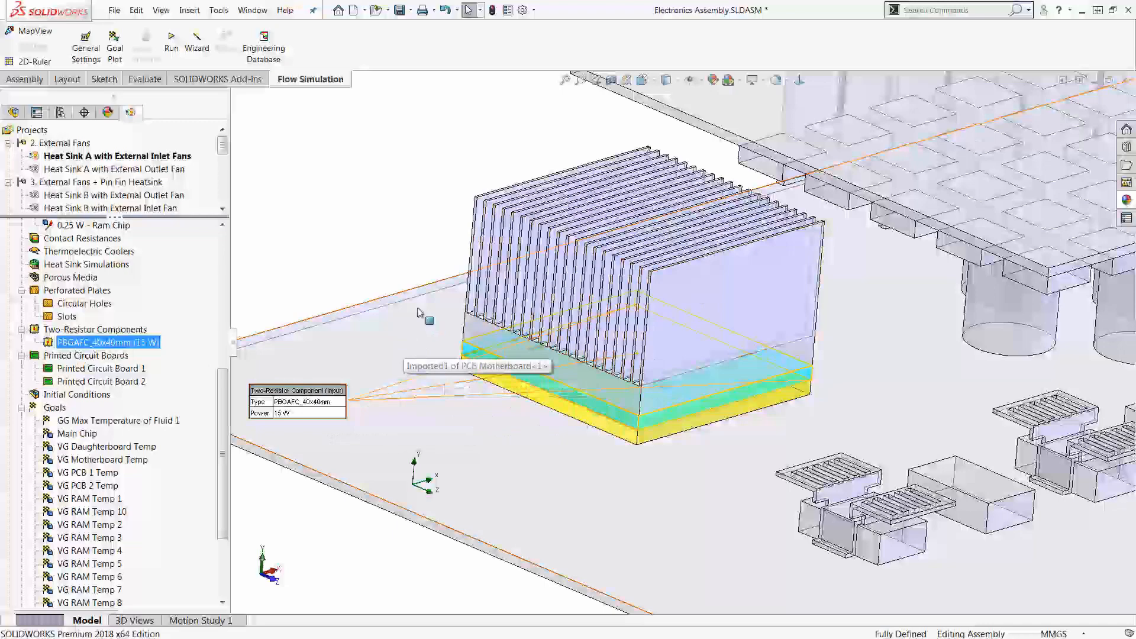
pyautogui.click(363, 243)
pyautogui.scroll(6, 403, 287)
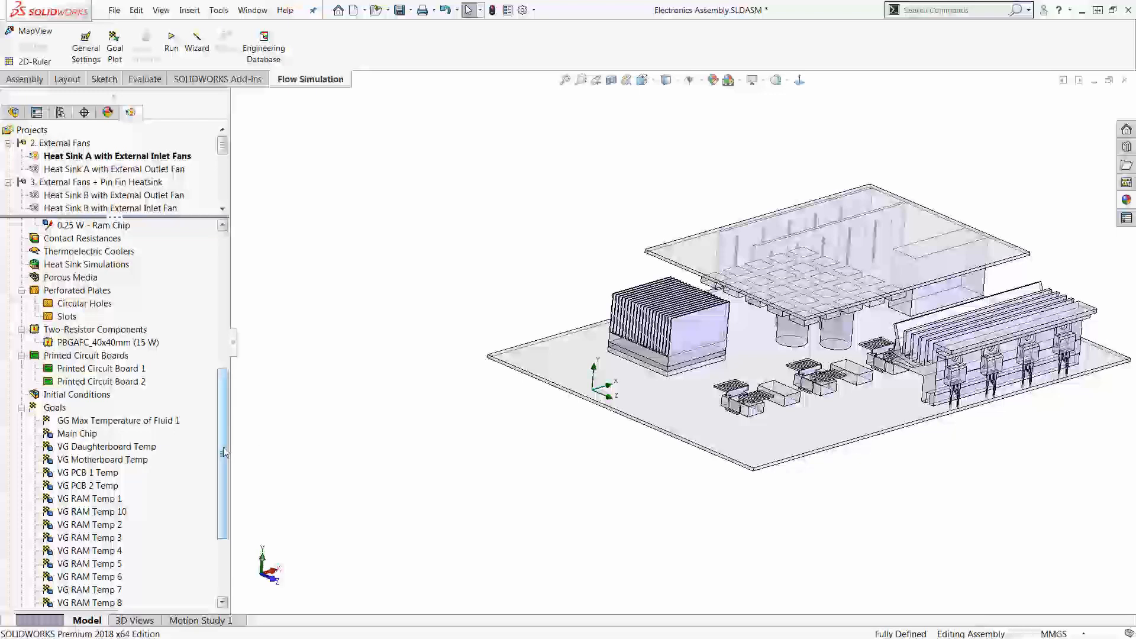
# Step: Highlight all goals together, from GG Max Temperature of Fluid 1 through VG TO220 Temp 4, then clear the selection
pyautogui.moveTo(224, 453); pyautogui.dragTo(224, 501)
pyautogui.doubleClick(84, 304)
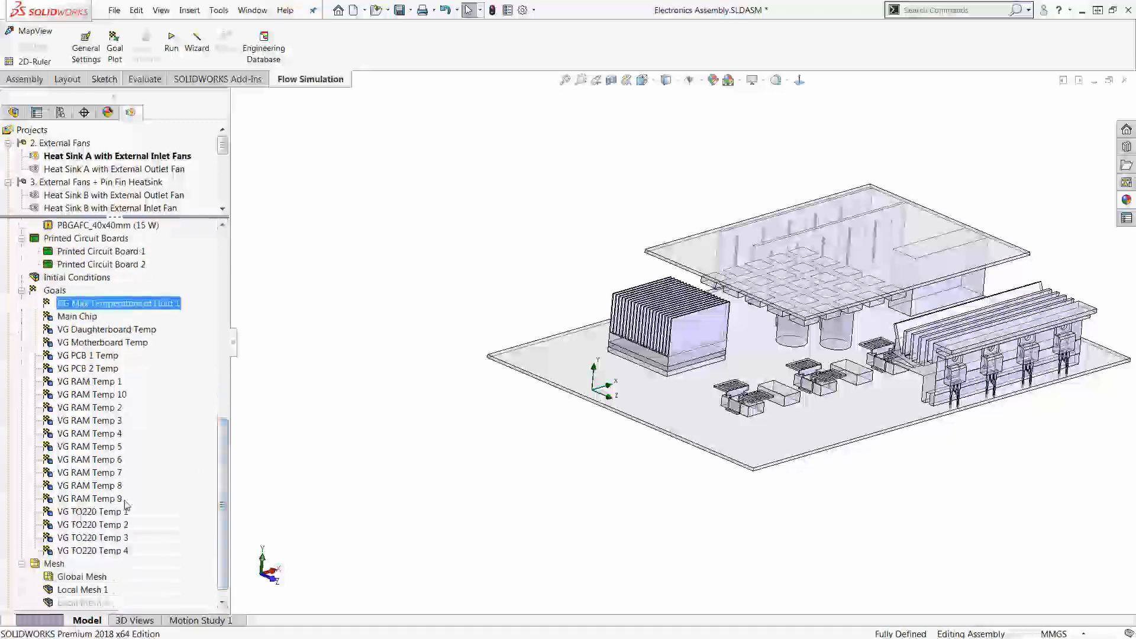
pyautogui.keyDown('shift'); pyautogui.click(118, 551); pyautogui.keyUp('shift')
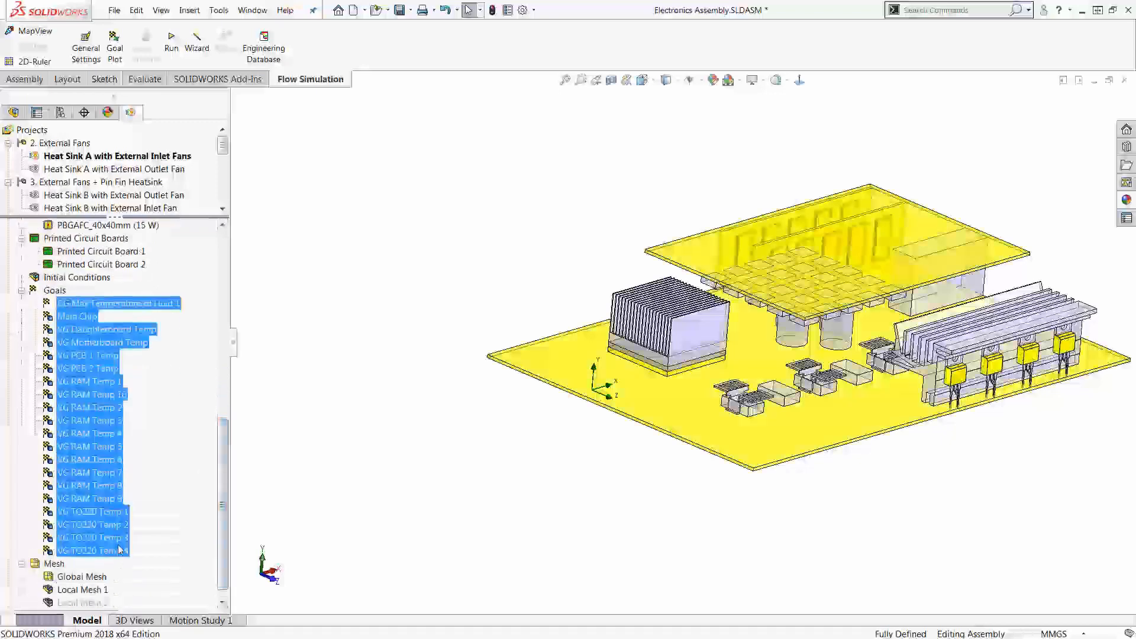
pyautogui.click(288, 419)
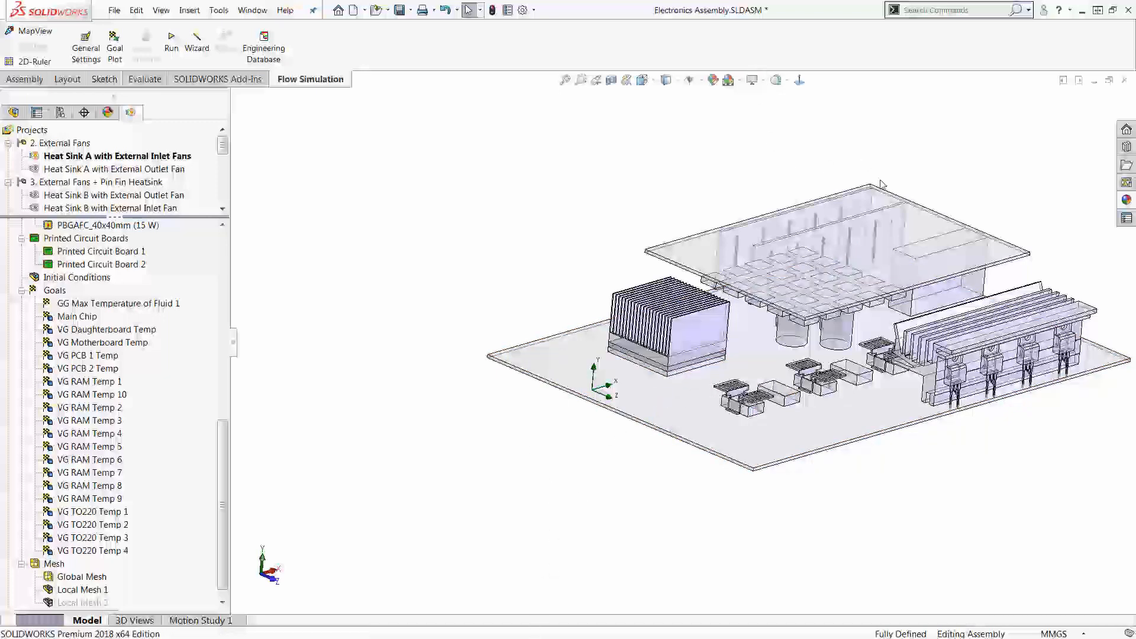
# Step: Collapse the project's Goals list and show the hidden enclosure again
pyautogui.scroll(-3, 954, 274)
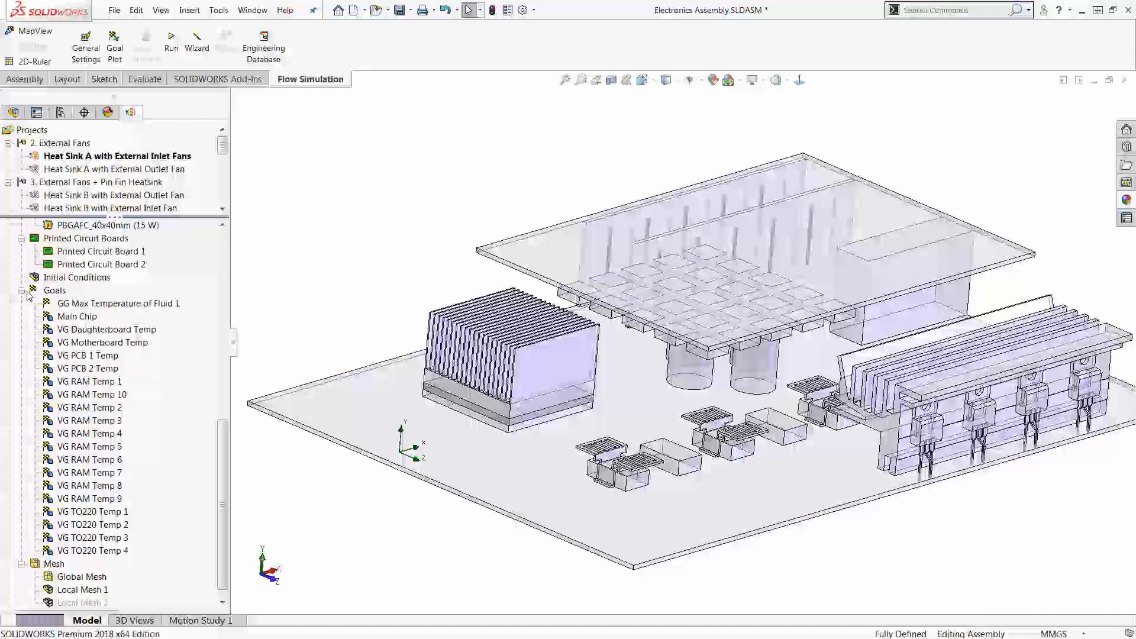
pyautogui.click(22, 291)
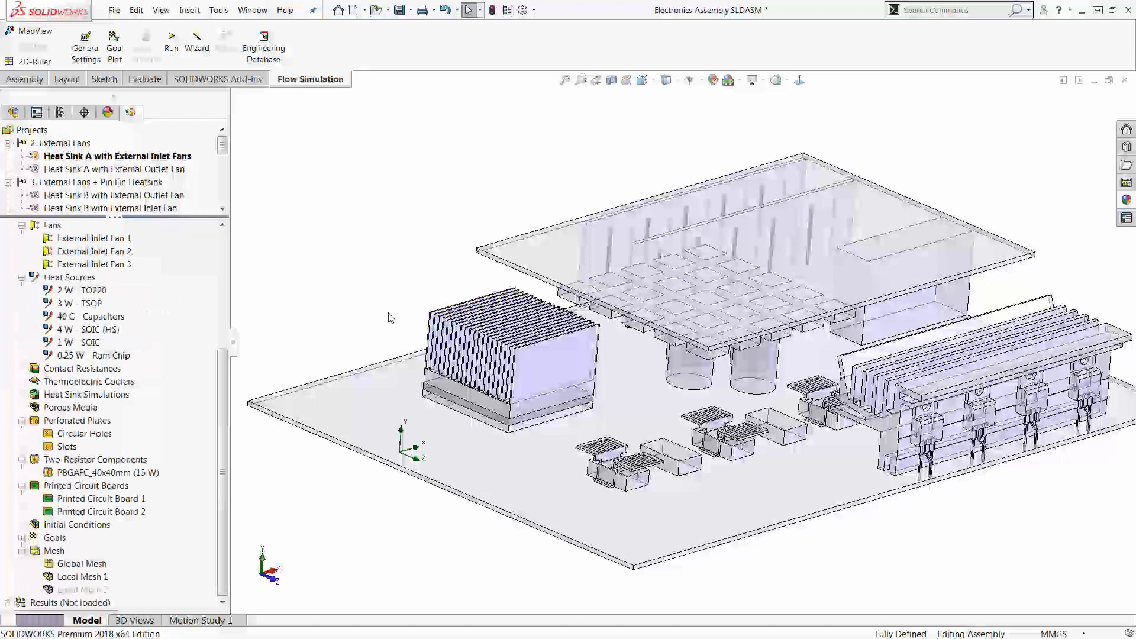
pyautogui.hotkey('ctrl', 'shift', 'Tab')
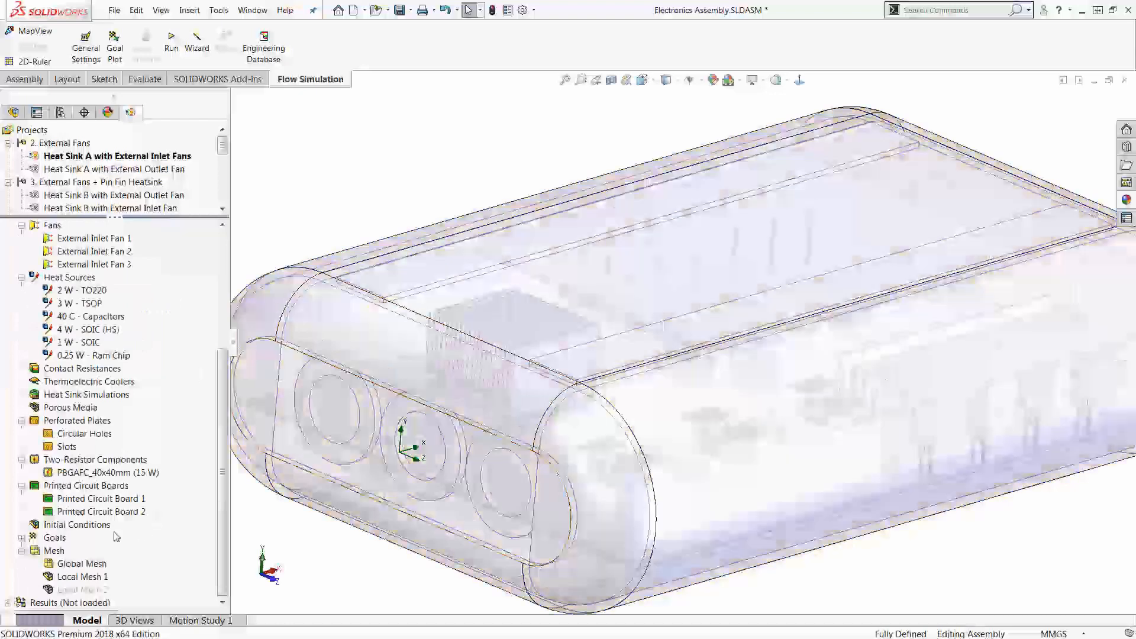
# Step: Highlight Local Mesh 1 in the assembly, then clear the selection
pyautogui.click(79, 576)
pyautogui.scroll(5, 527, 351)
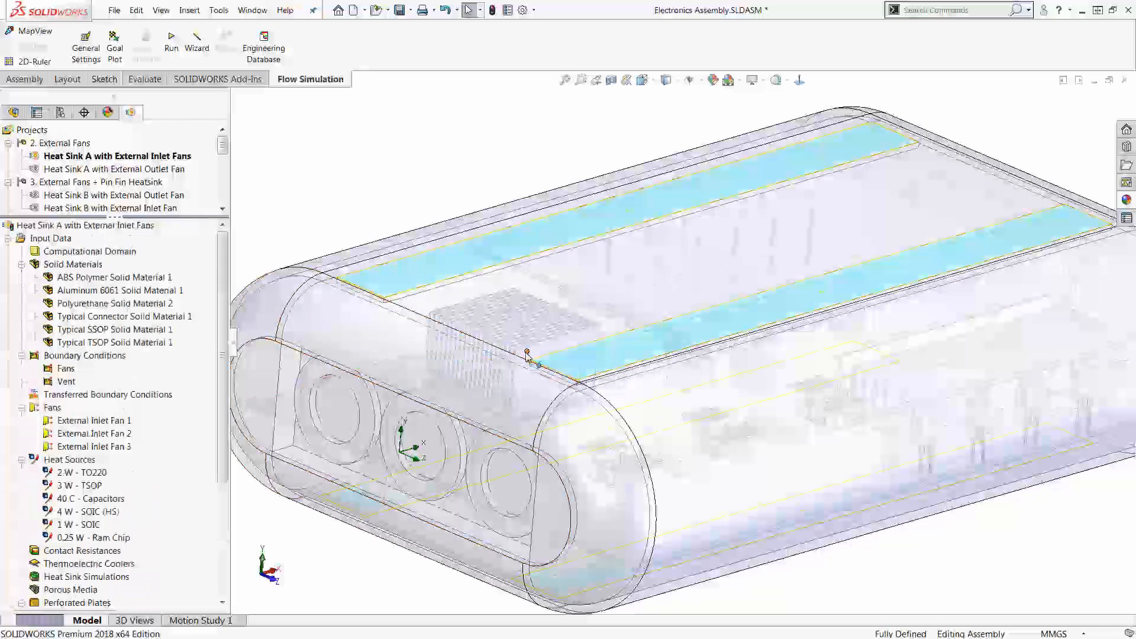
pyautogui.click(404, 188)
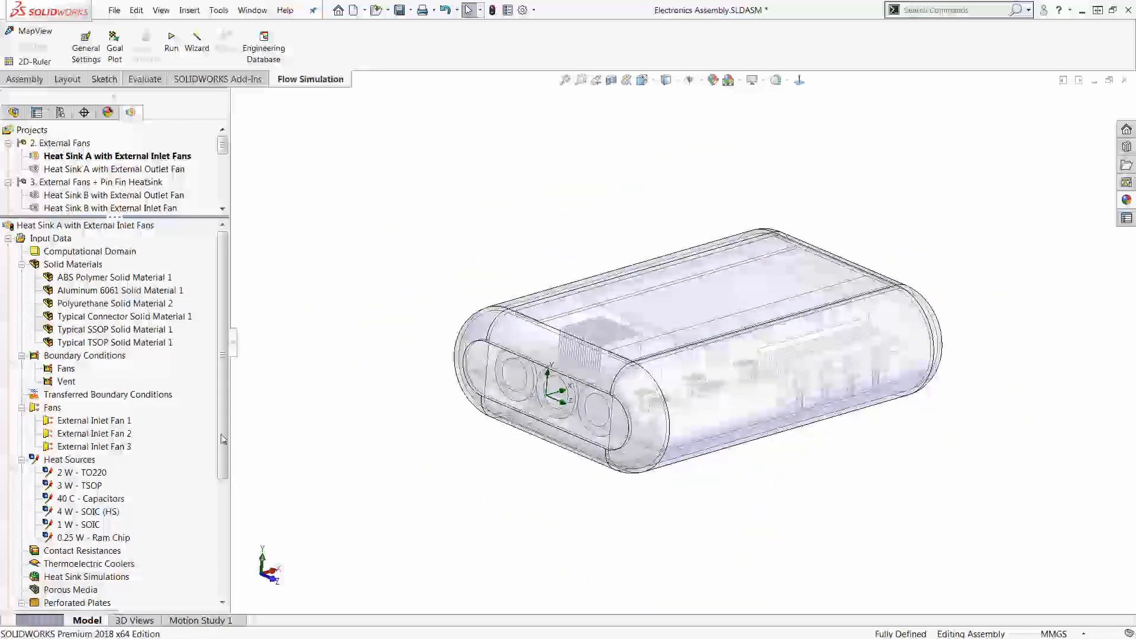
# Step: Collapse the project's Input Data and load the calculated results of Heat Sink A with External Inlet Fans
pyautogui.click(8, 238)
pyautogui.rightClick(82, 251)
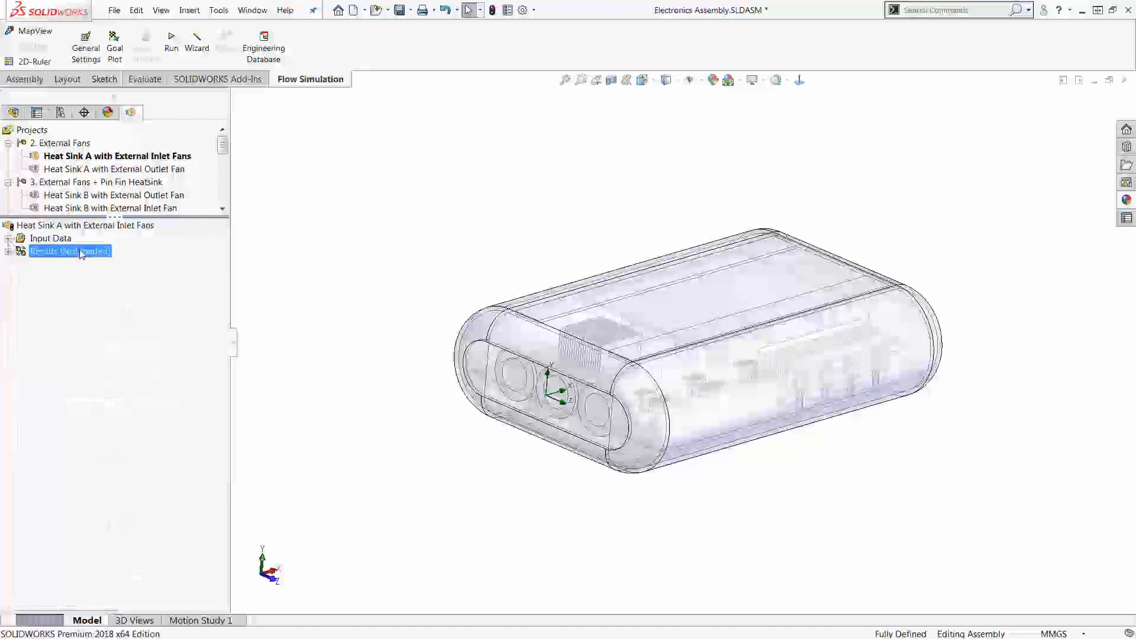
pyautogui.click(104, 259)
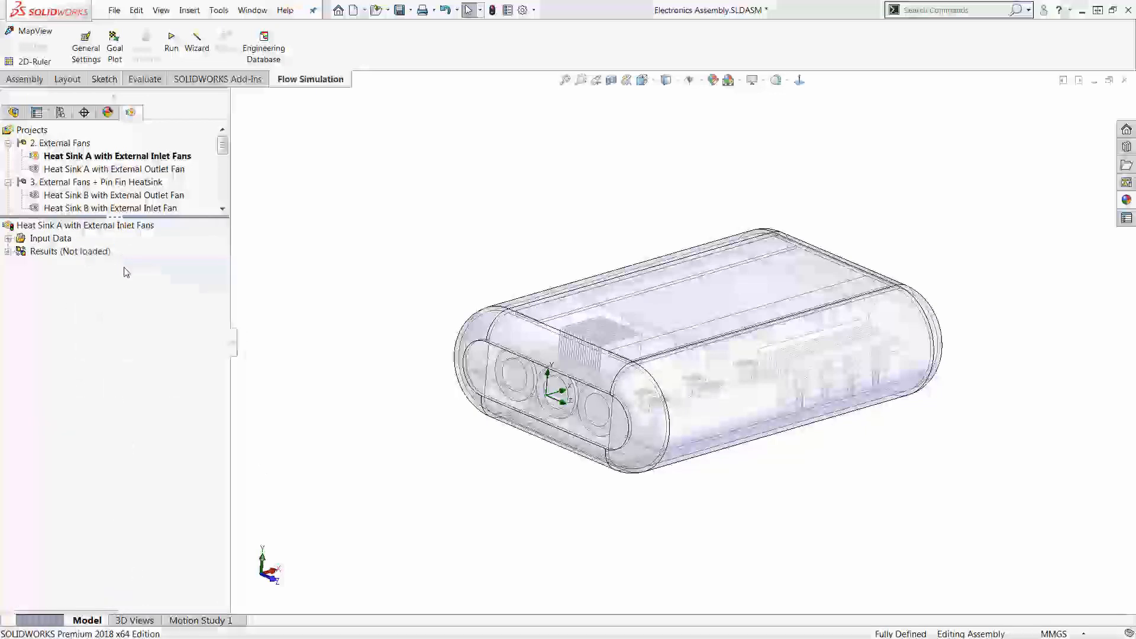
# Step: Review the CPU time in the Results Summary and close the summary
pyautogui.rightClick(82, 252)
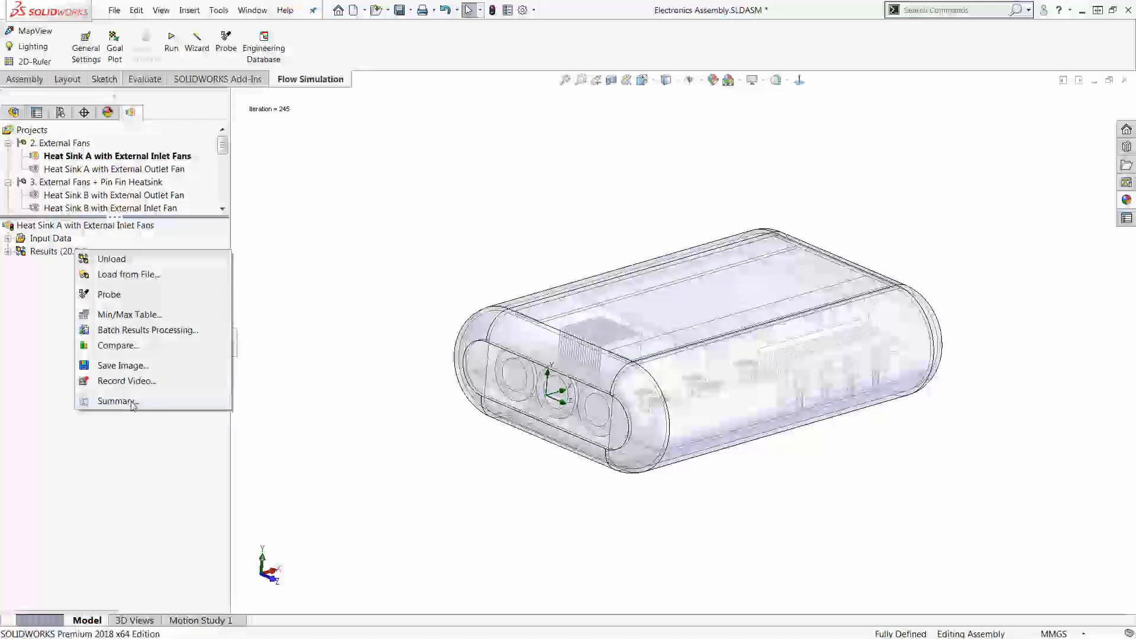
pyautogui.click(131, 401)
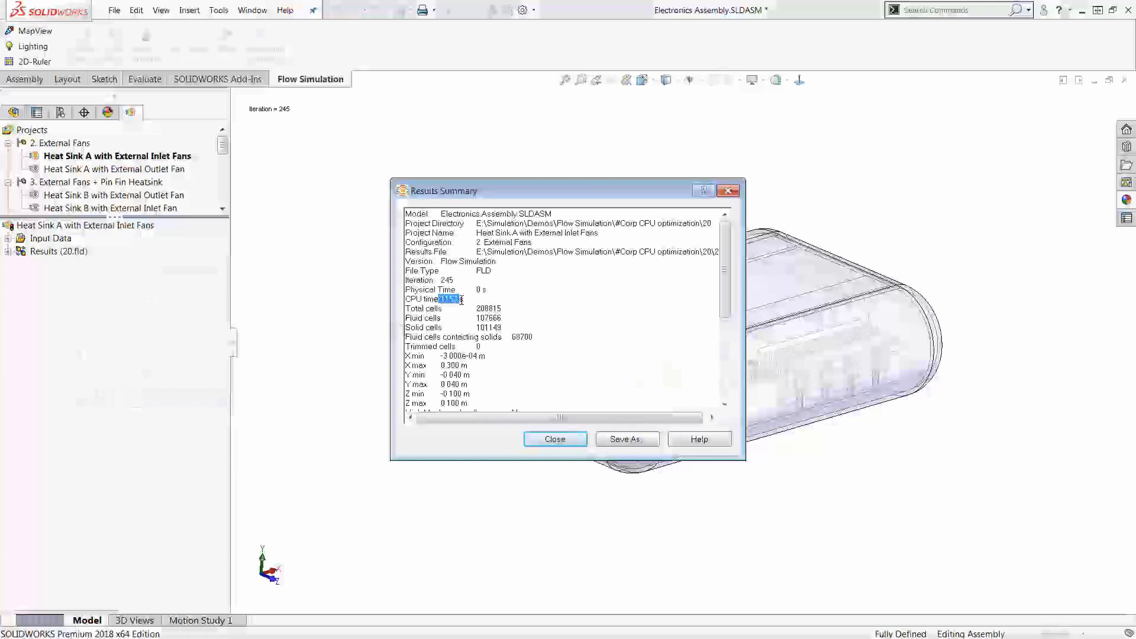
pyautogui.click(727, 190)
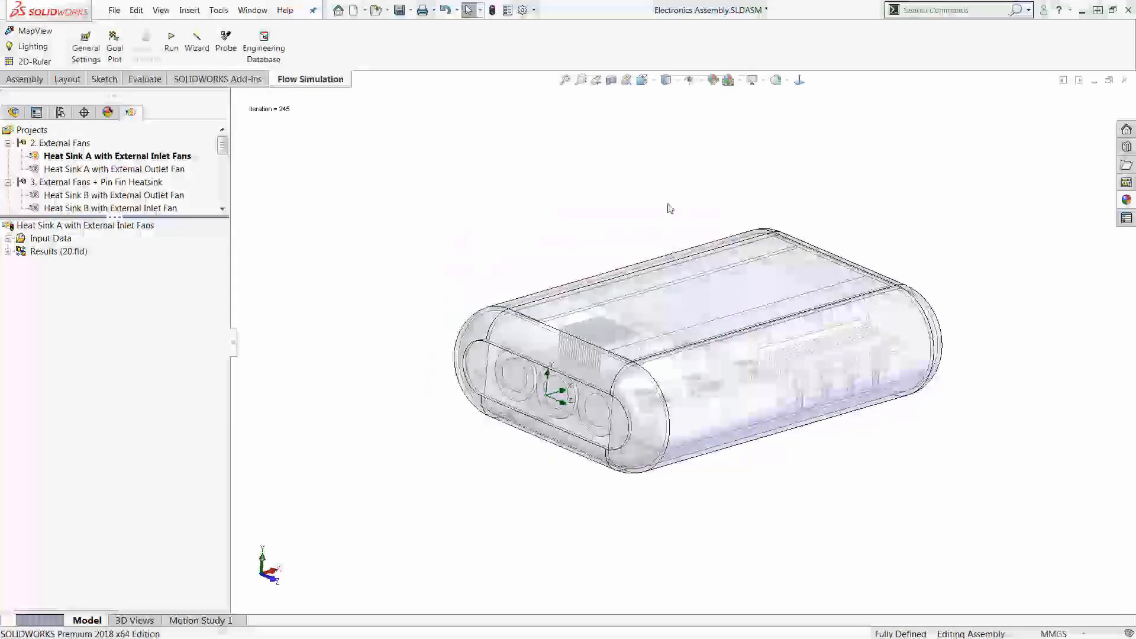
# Step: Show Cut Plot 1 from the results and examine the temperature contours and flow lines around the heat sink and capacitors
pyautogui.click(8, 252)
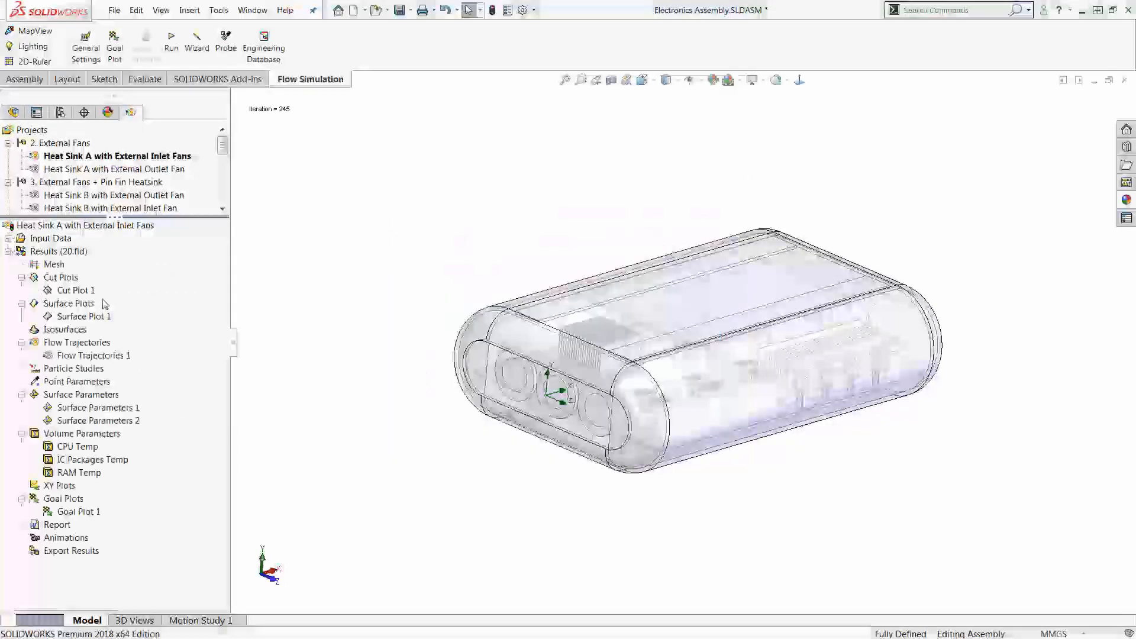
pyautogui.moveTo(417, 252); pyautogui.dragTo(349, 270, button='middle')
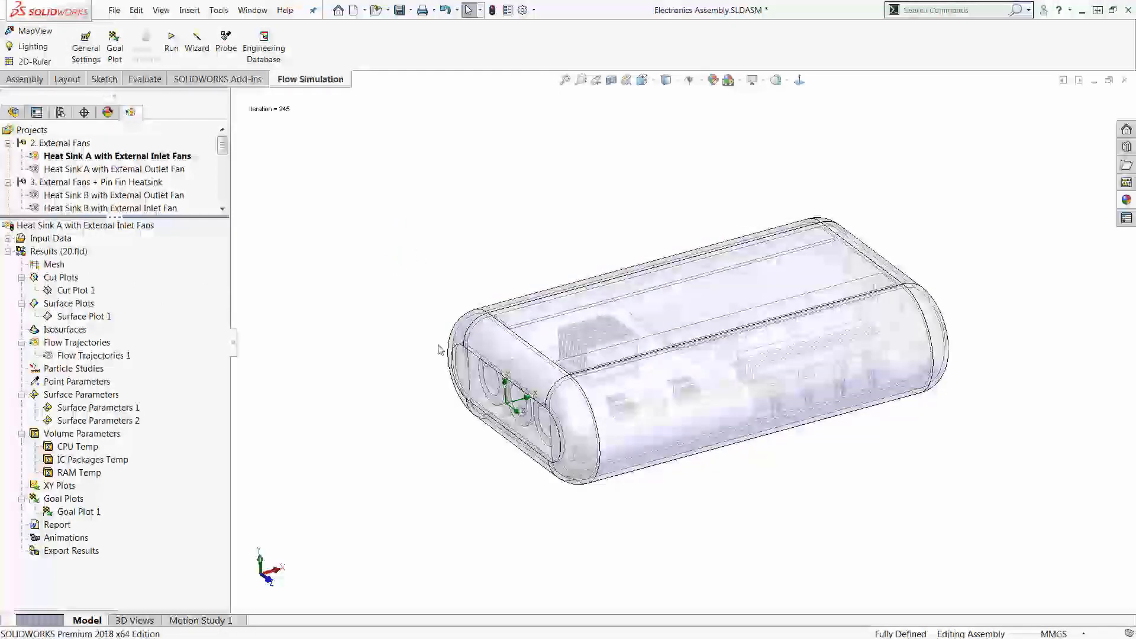
pyautogui.rightClick(69, 290)
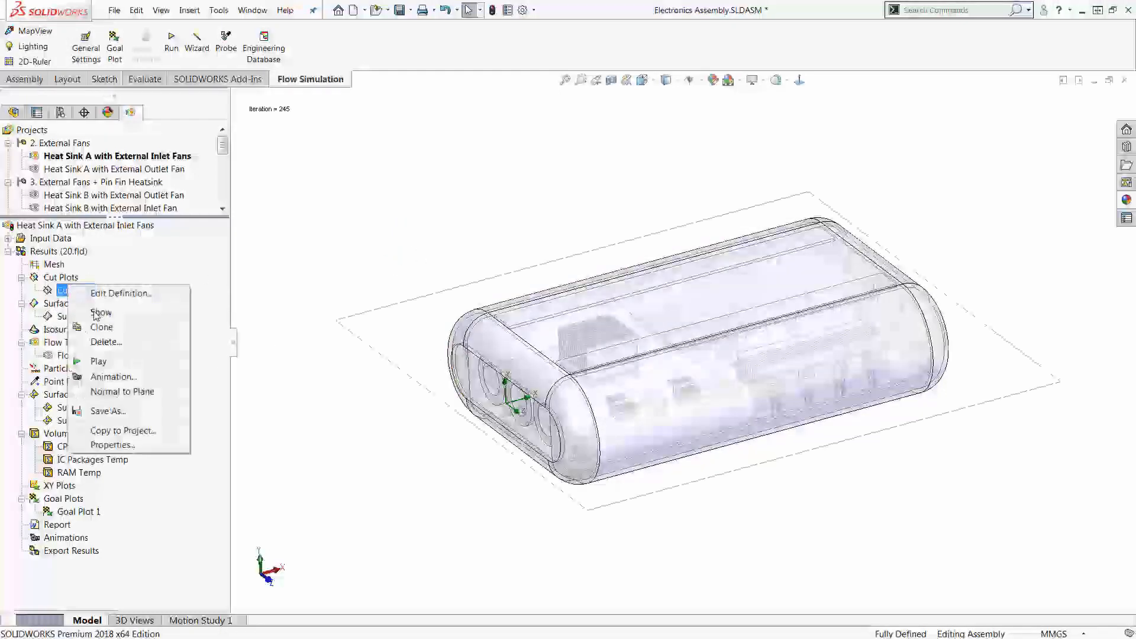
pyautogui.click(99, 313)
pyautogui.moveTo(482, 364); pyautogui.dragTo(794, 596, button='middle')
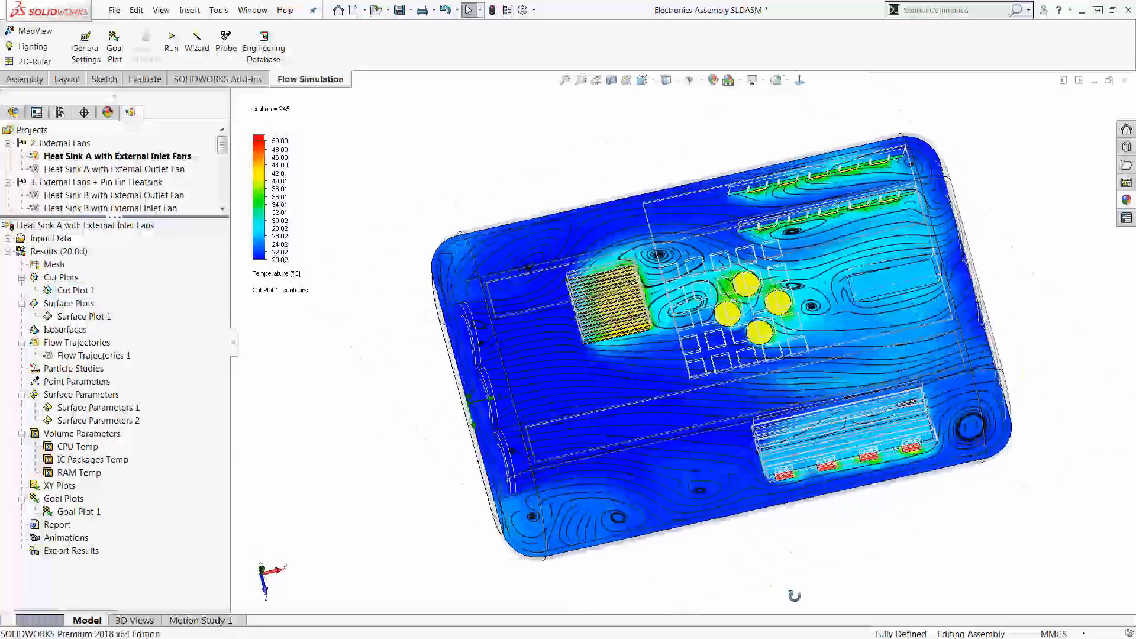
pyautogui.scroll(-3, 718, 393)
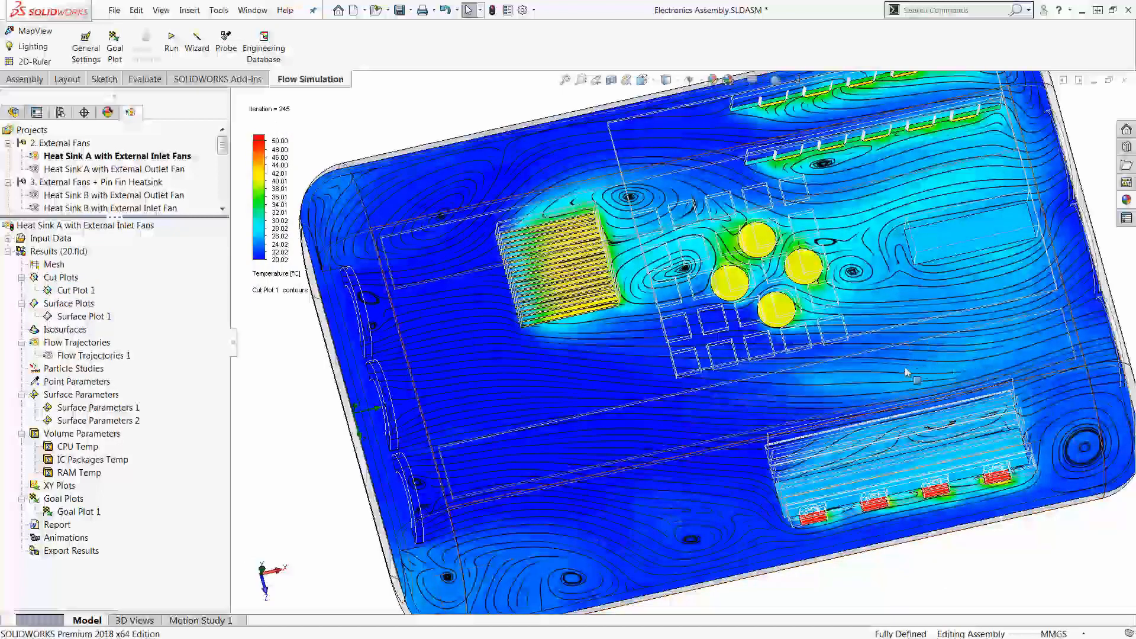
pyautogui.scroll(-5, 663, 264)
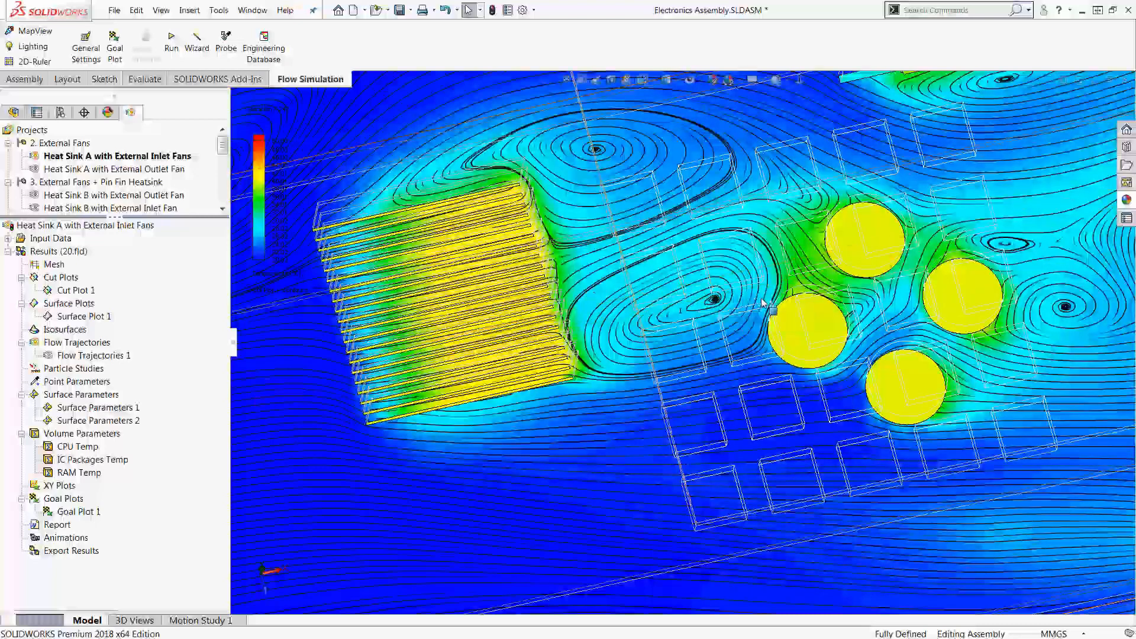
pyautogui.scroll(3, 771, 314)
pyautogui.scroll(5, 771, 314)
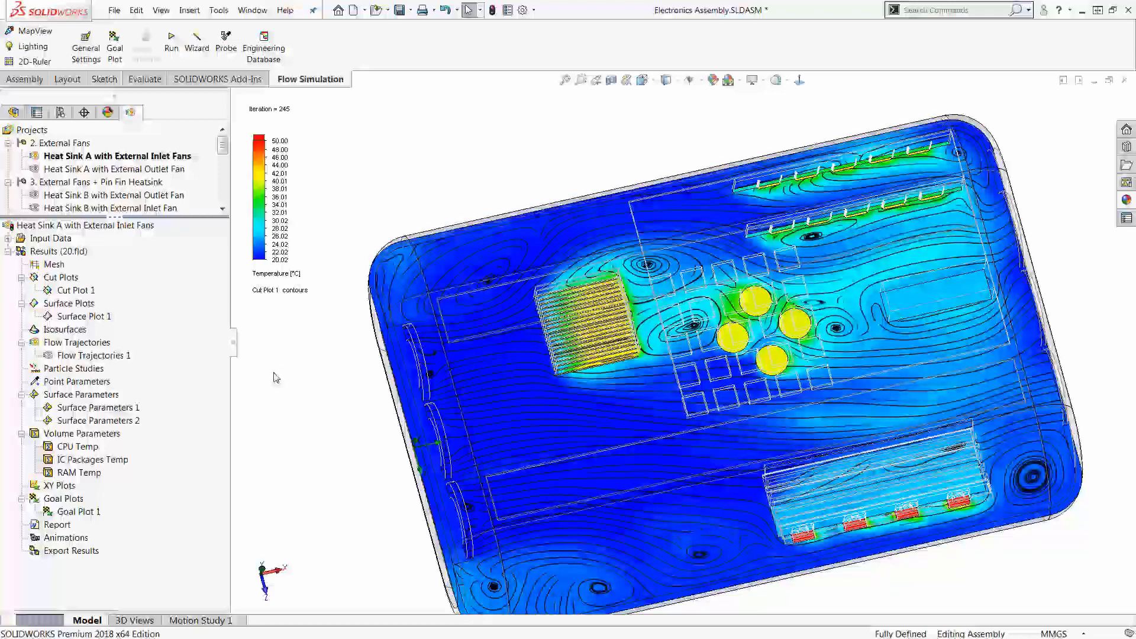
# Step: Hide Cut Plot 1
pyautogui.rightClick(81, 291)
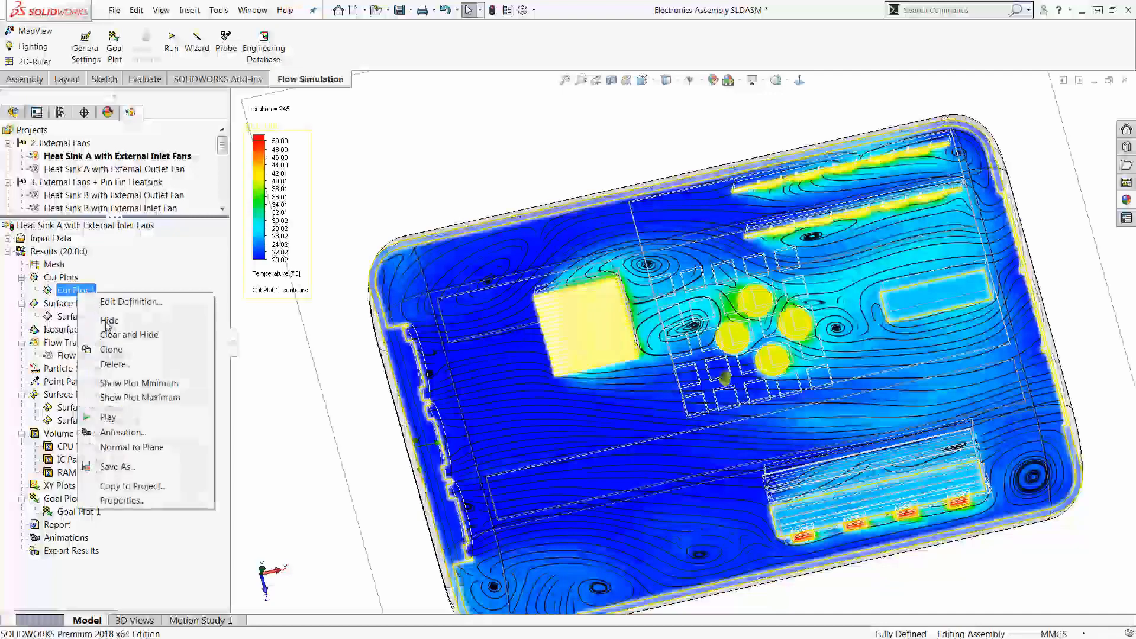
pyautogui.click(110, 320)
pyautogui.moveTo(436, 343); pyautogui.dragTo(433, 340, button='middle')
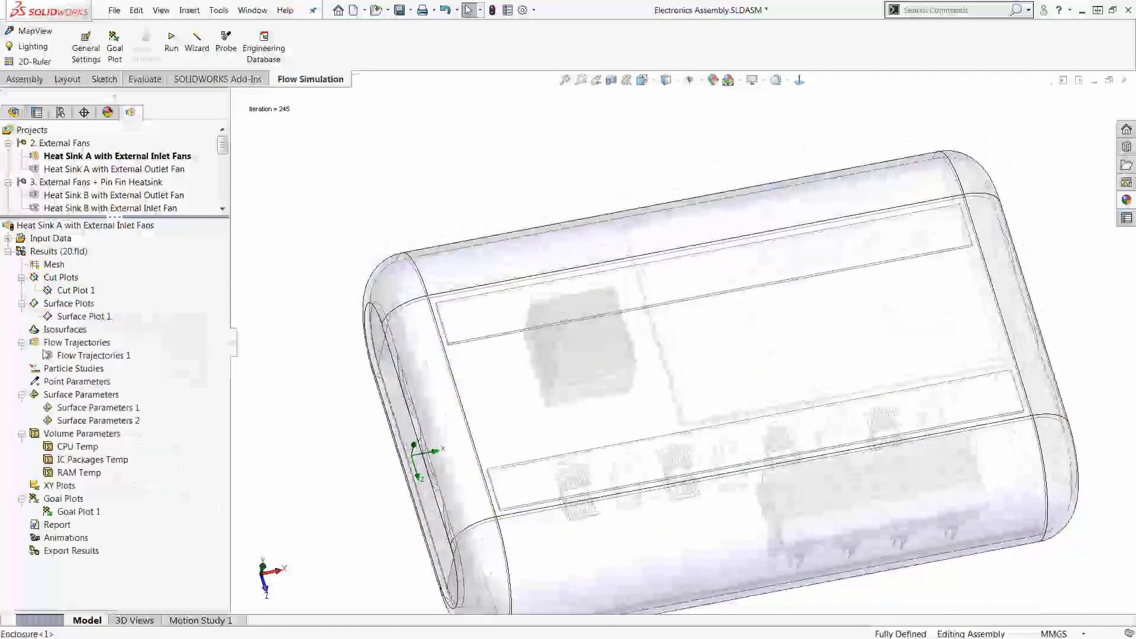
# Step: Show Flow Trajectories 1 and play its animation
pyautogui.rightClick(70, 355)
pyautogui.click(95, 382)
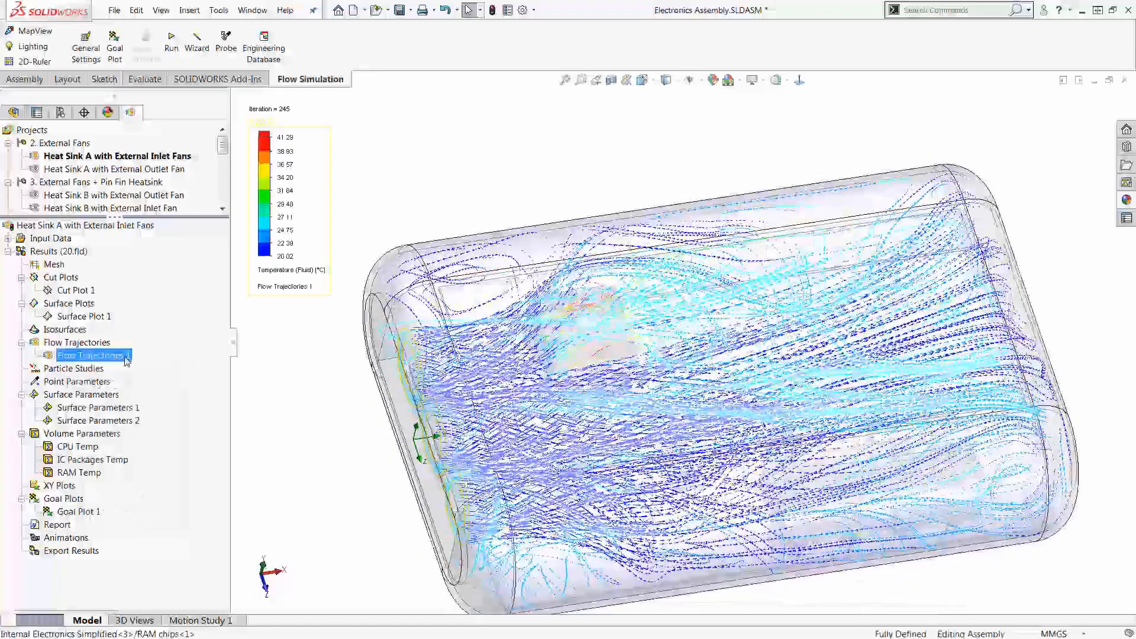
pyautogui.rightClick(126, 361)
pyautogui.click(172, 446)
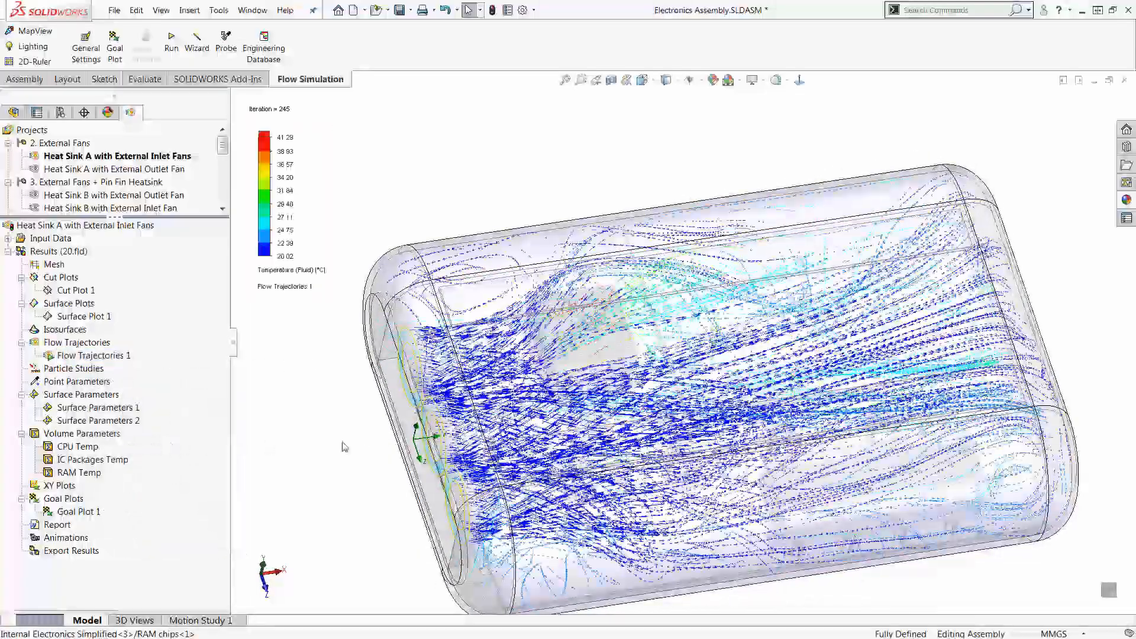
# Step: Examine the animated flow trajectories from the fan inlets, past the heat sink and toward the far end of the enclosure
pyautogui.scroll(-3, 666, 388)
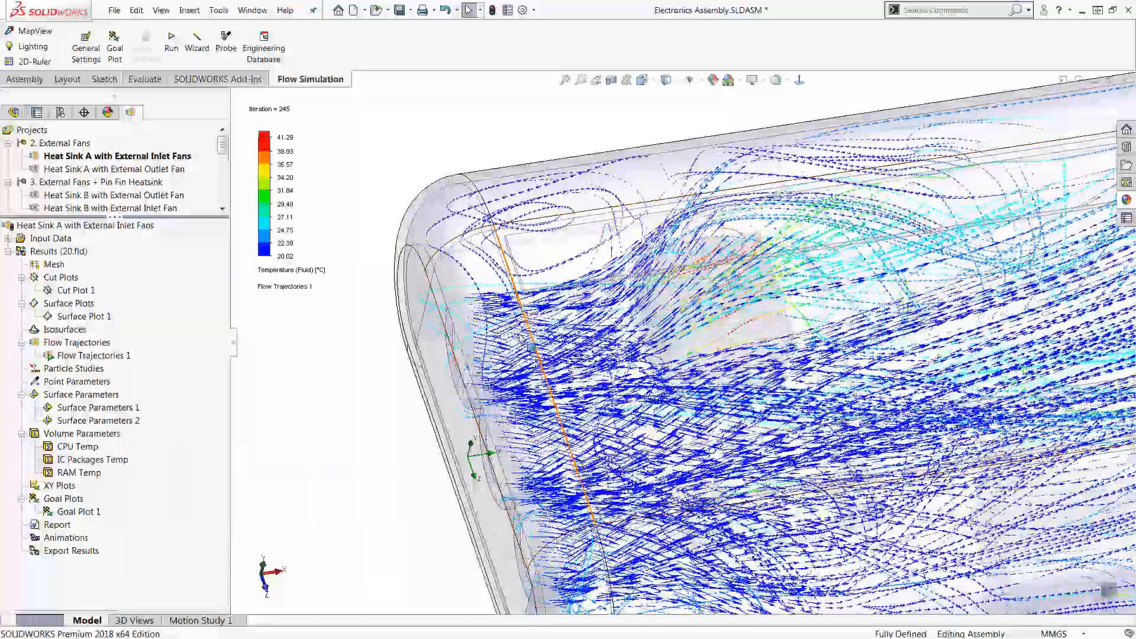
pyautogui.scroll(-3, 748, 284)
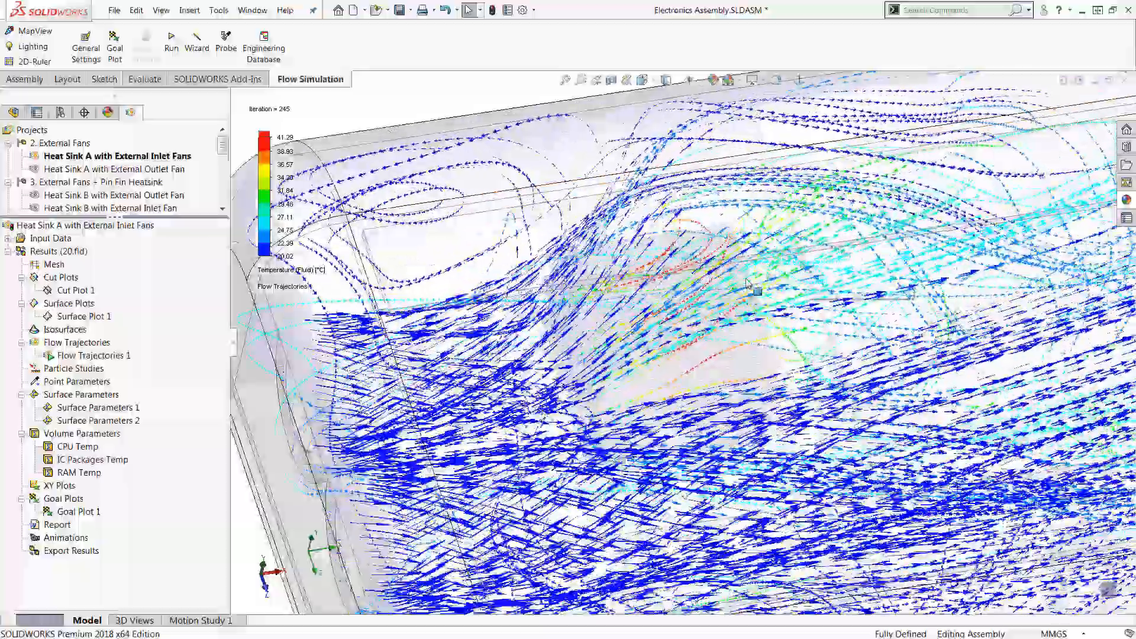
pyautogui.scroll(-4, 748, 284)
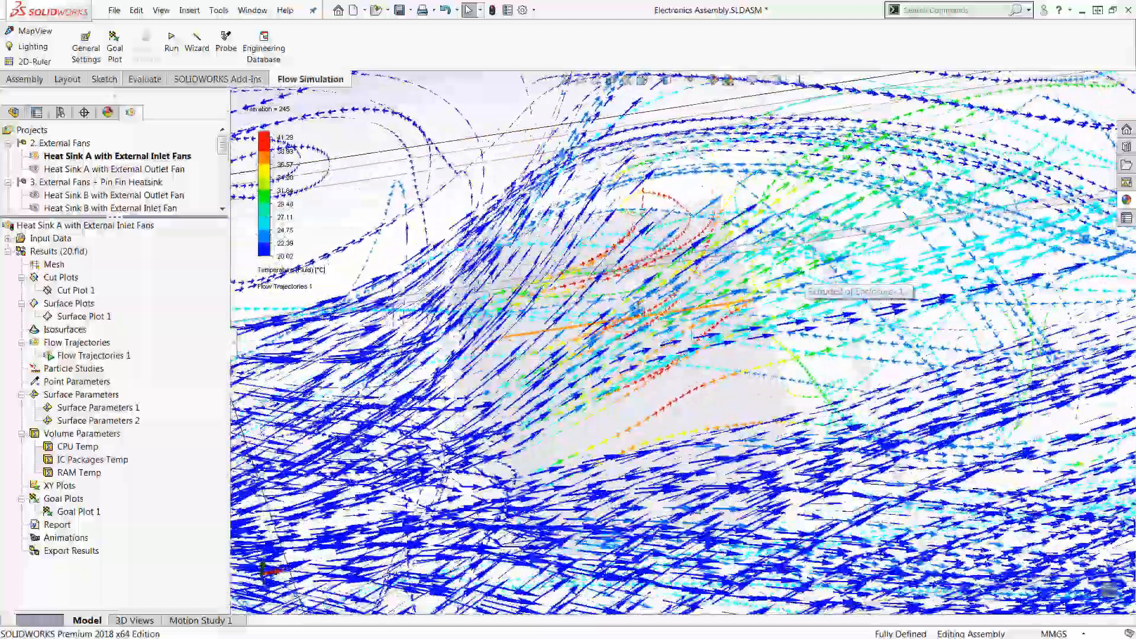
pyautogui.scroll(6, 710, 307)
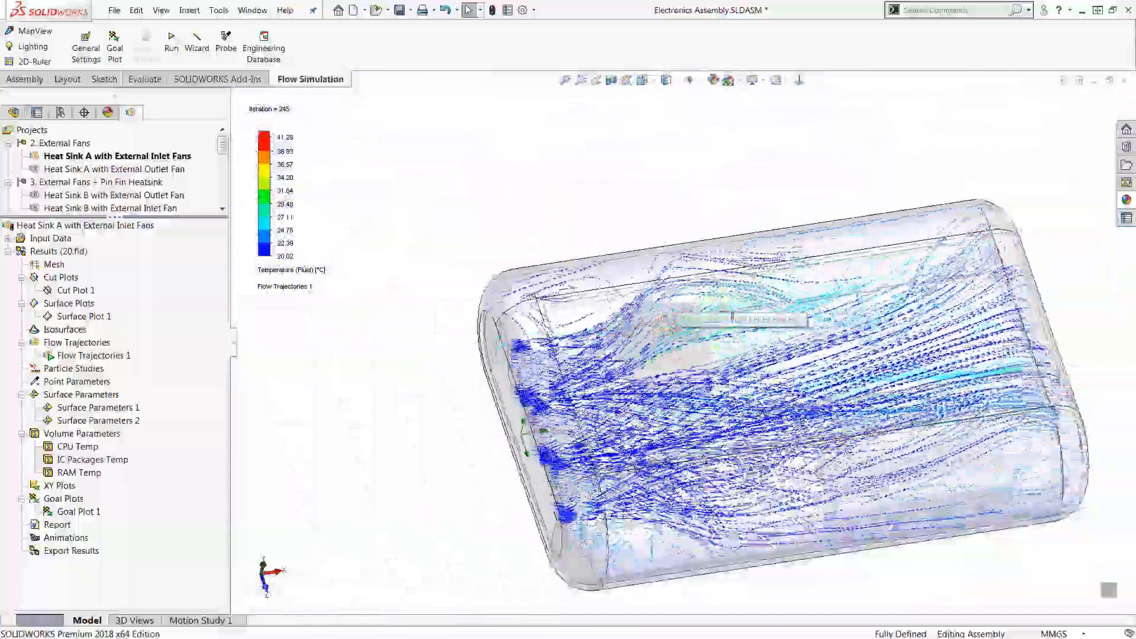
pyautogui.scroll(-5, 813, 324)
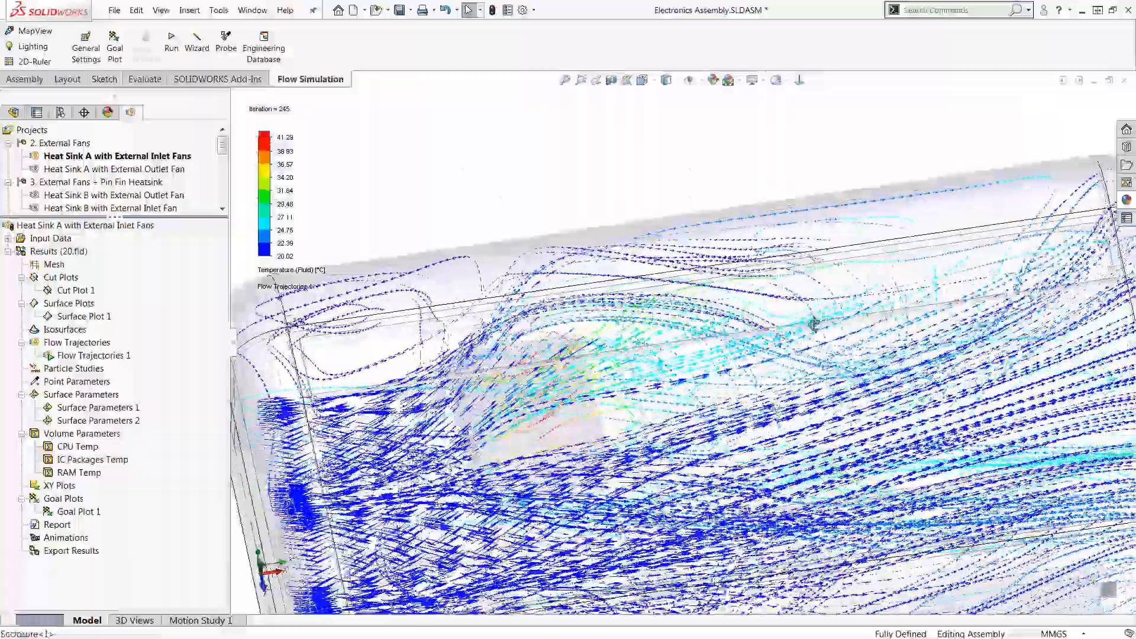
pyautogui.scroll(6, 814, 323)
pyautogui.scroll(-5, 812, 329)
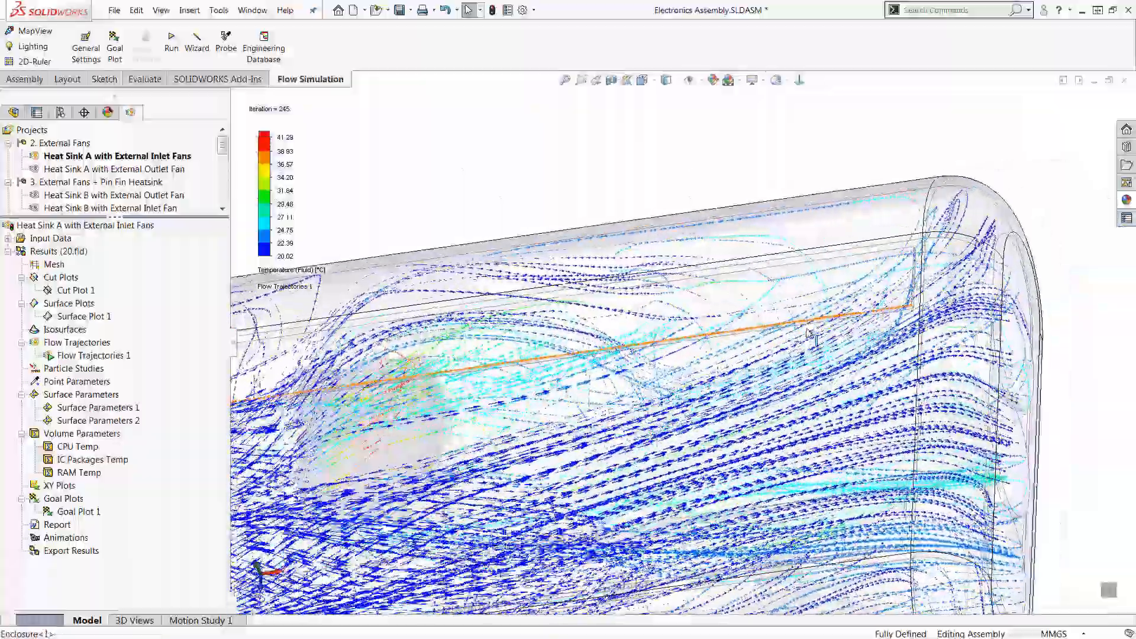
pyautogui.scroll(5, 811, 334)
pyautogui.scroll(-2, 680, 506)
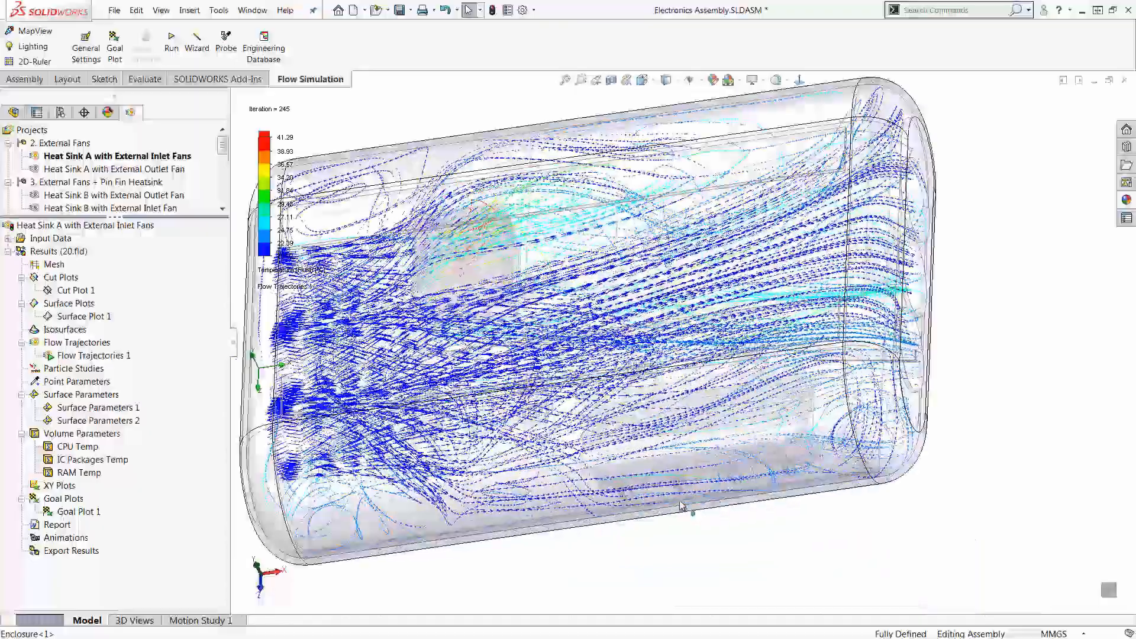
pyautogui.scroll(-1, 681, 506)
# Step: Hide the enclosure and examine the flow trajectories around the TO220 components and their heat sink up close
pyautogui.moveTo(728, 428); pyautogui.dragTo(858, 379, button='middle')
pyautogui.press('Tab')
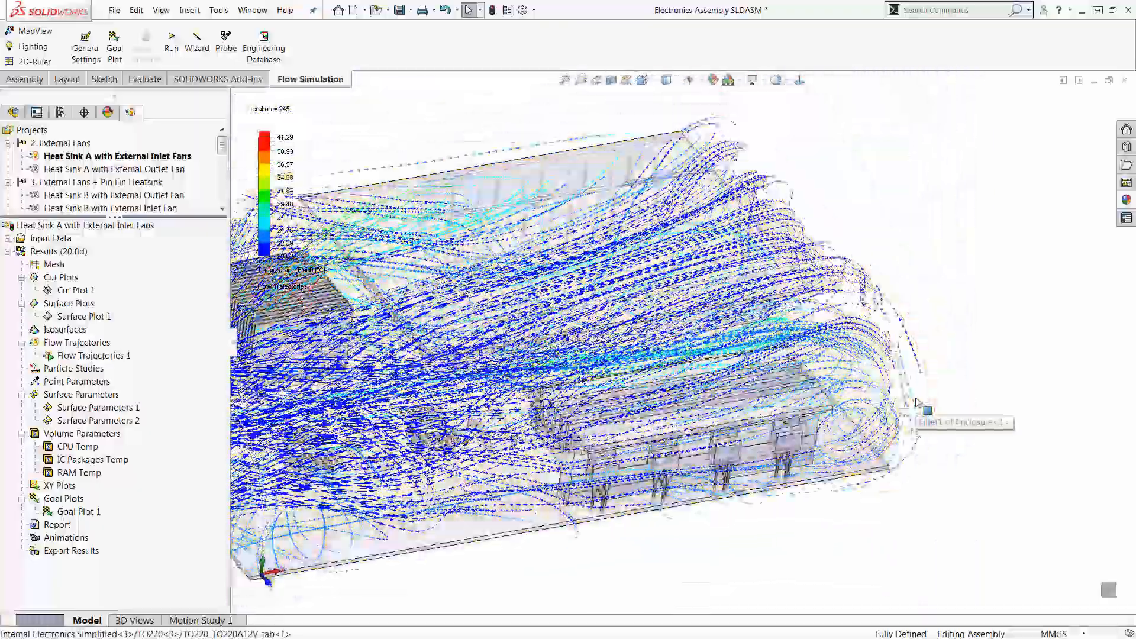
pyautogui.moveTo(923, 457); pyautogui.dragTo(875, 448, button='middle')
pyautogui.scroll(-6, 572, 407)
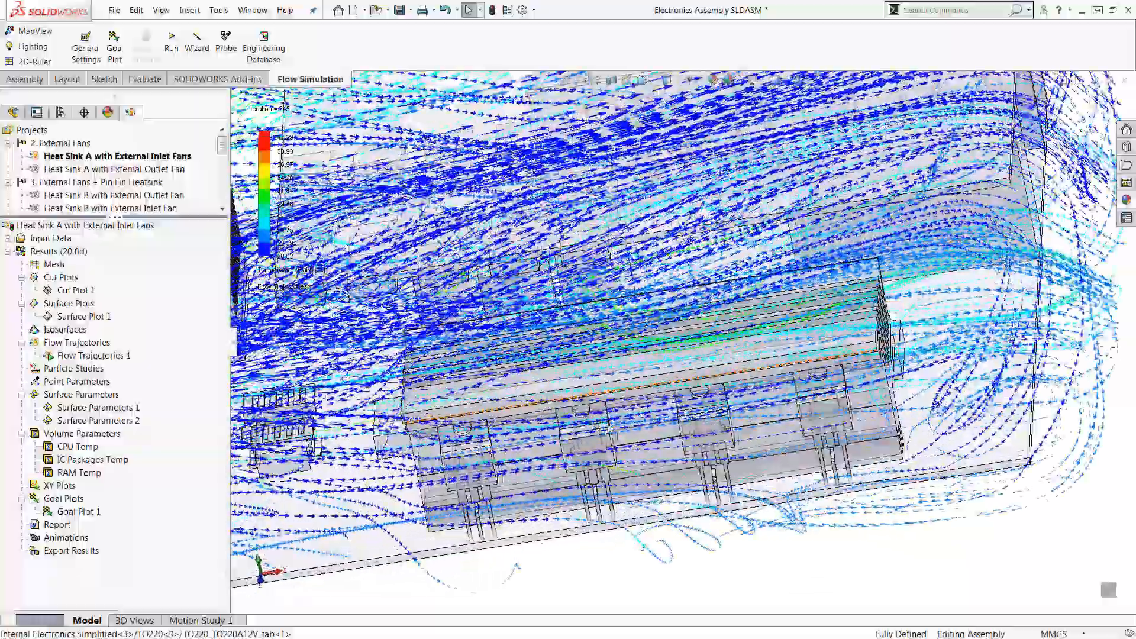
pyautogui.scroll(2, 755, 417)
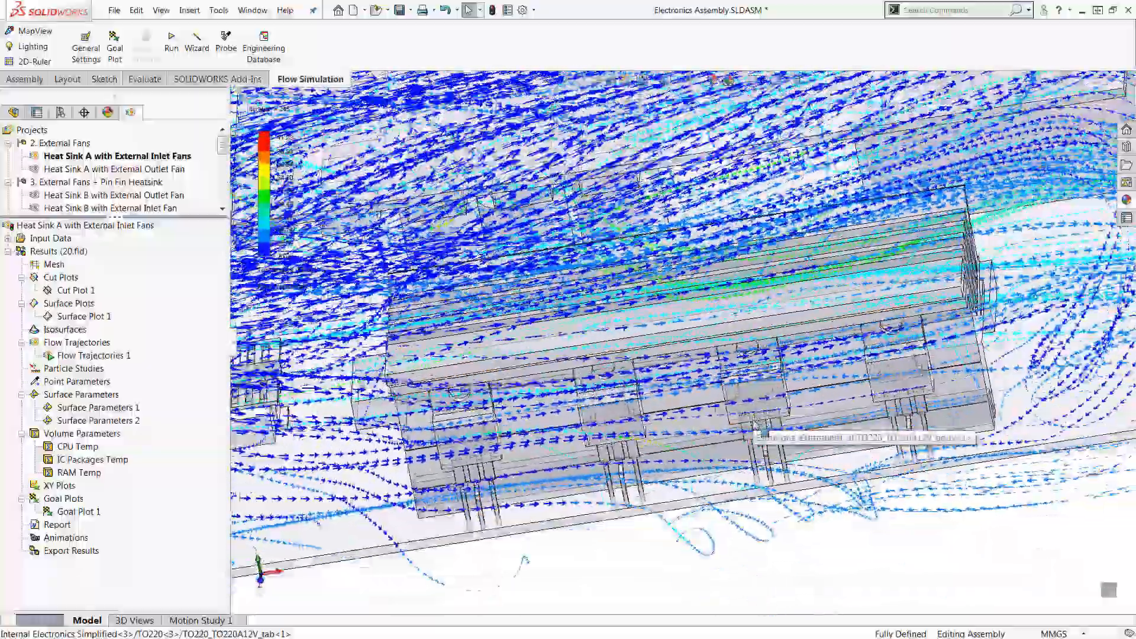
pyautogui.moveTo(760, 419); pyautogui.dragTo(825, 408, button='middle')
pyautogui.scroll(-1, 815, 402)
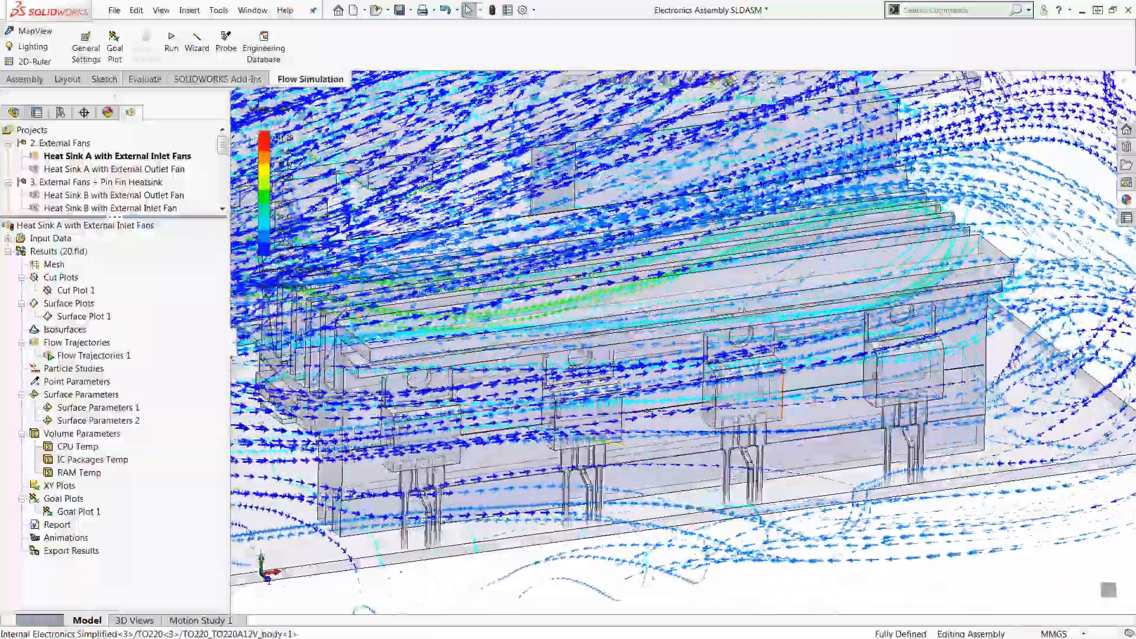
# Step: Hide Flow Trajectories 1
pyautogui.scroll(8, 762, 337)
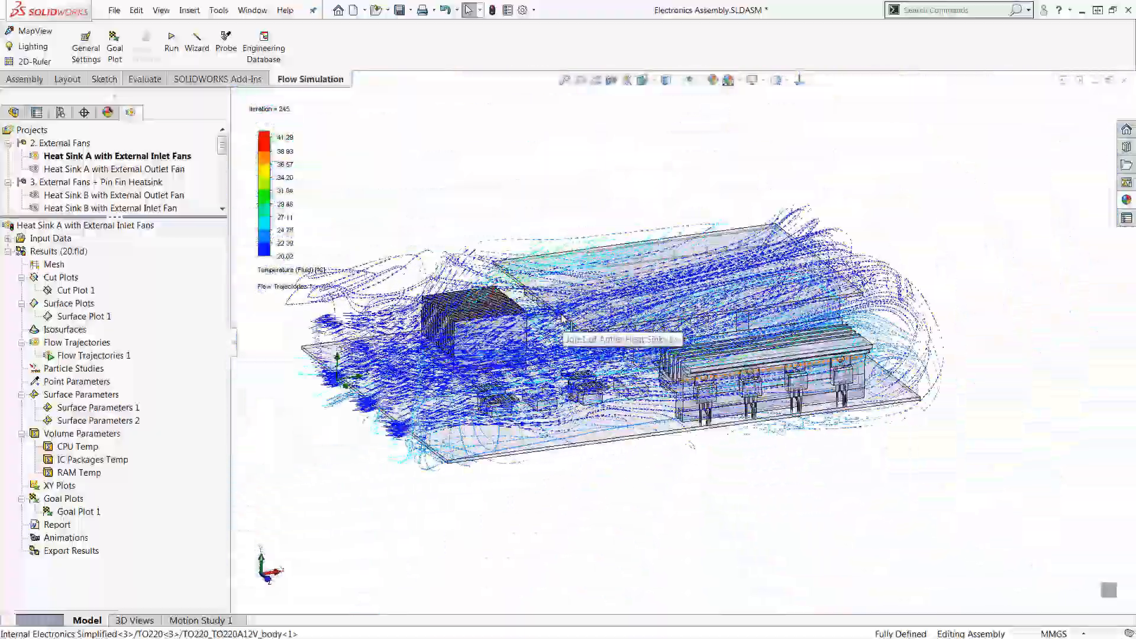
pyautogui.rightClick(121, 356)
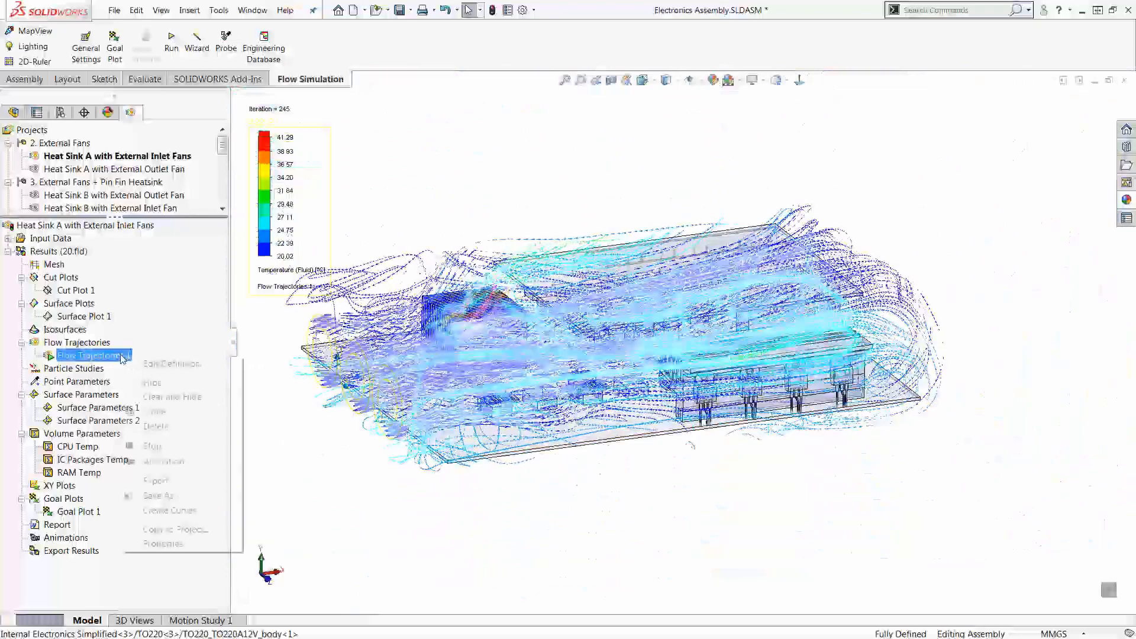
pyautogui.click(152, 383)
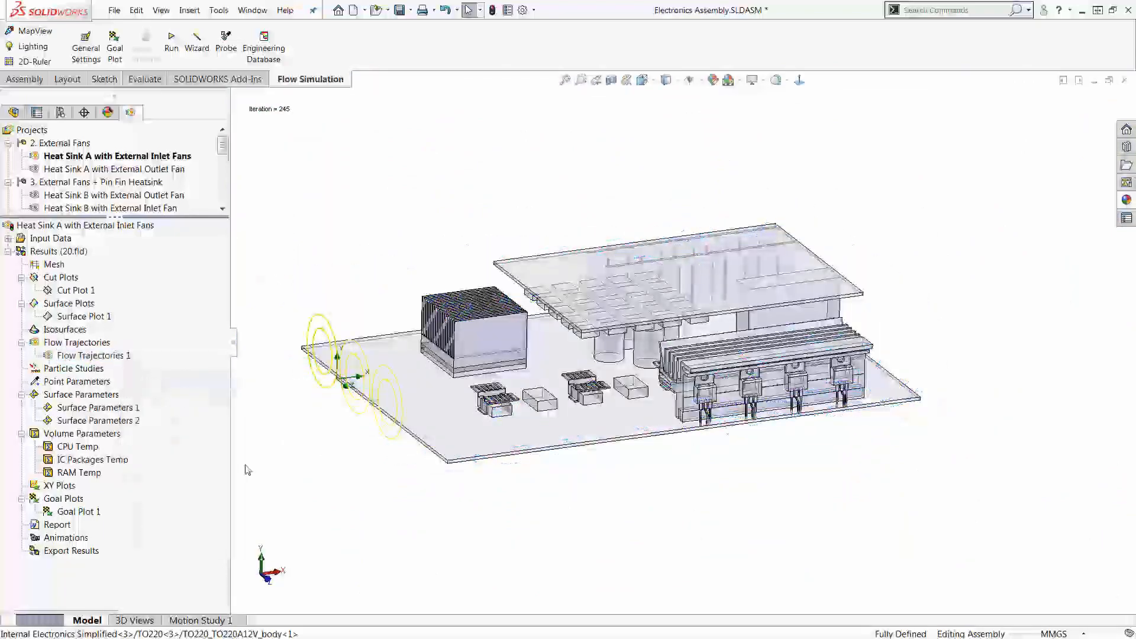
# Step: Open the definition of the CPU Temp volume parameter and show its Temperature (Active Node) results for CPU 2R Junction
pyautogui.rightClick(82, 451)
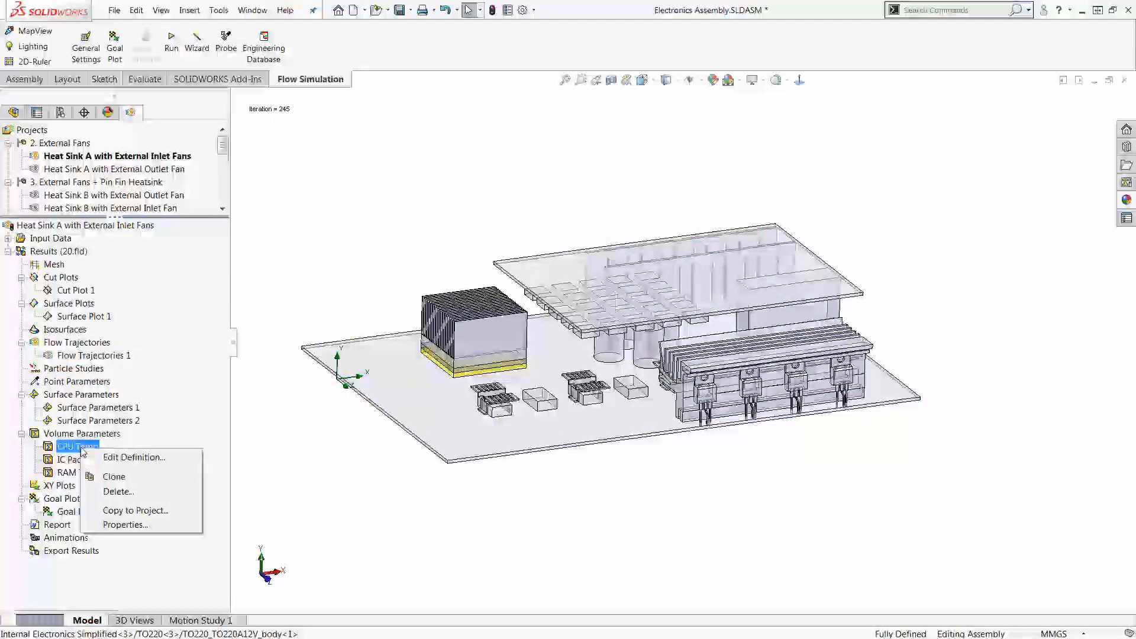
pyautogui.click(130, 457)
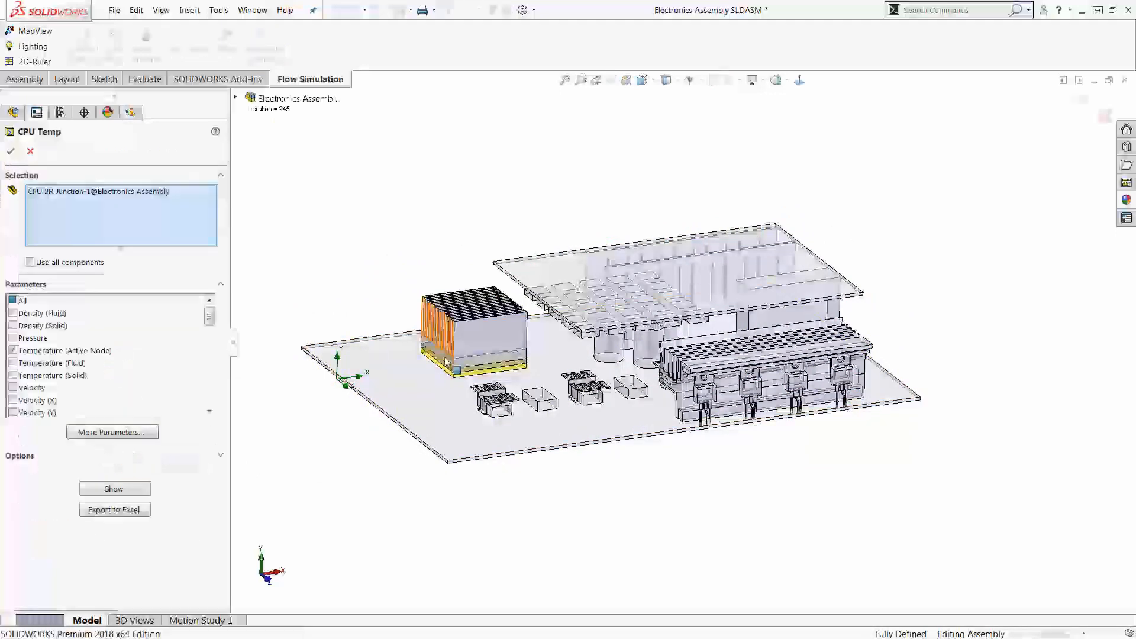
pyautogui.click(114, 489)
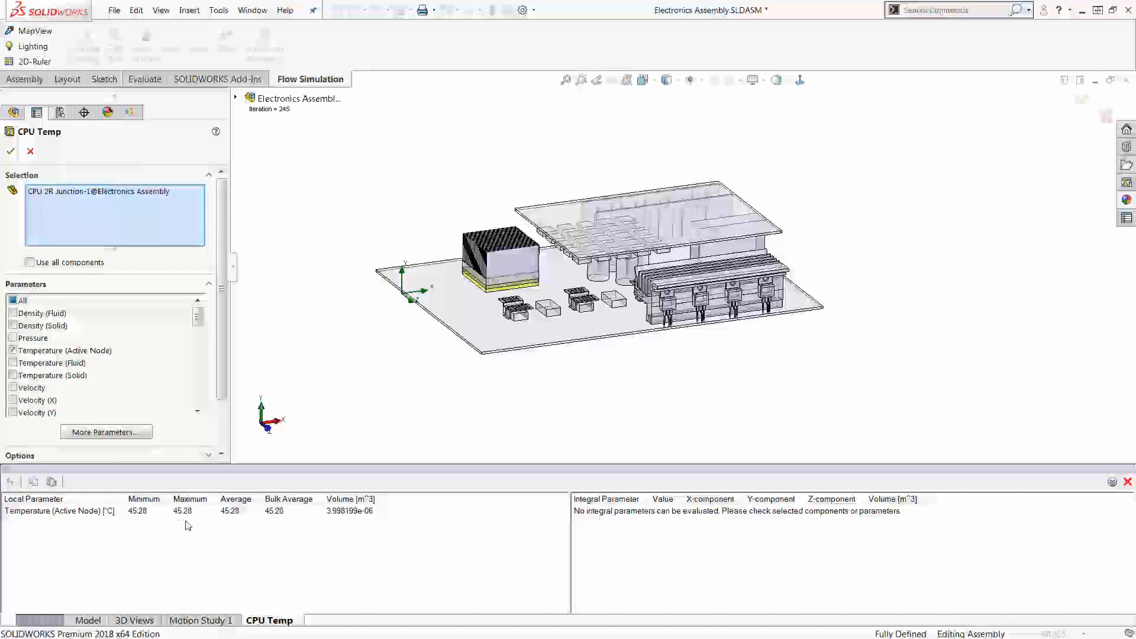
# Step: Close the CPU Temp results, show the Temperature (Active Node) results of the IC Packages Temp volume parameter, and close them
pyautogui.click(31, 152)
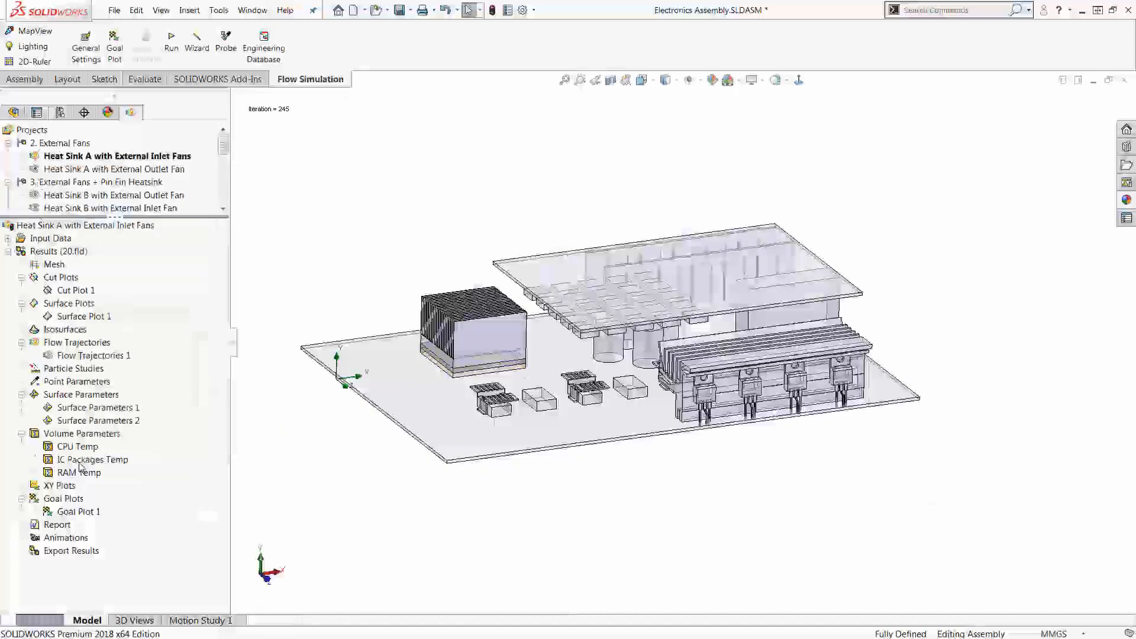
pyautogui.rightClick(82, 461)
pyautogui.click(133, 468)
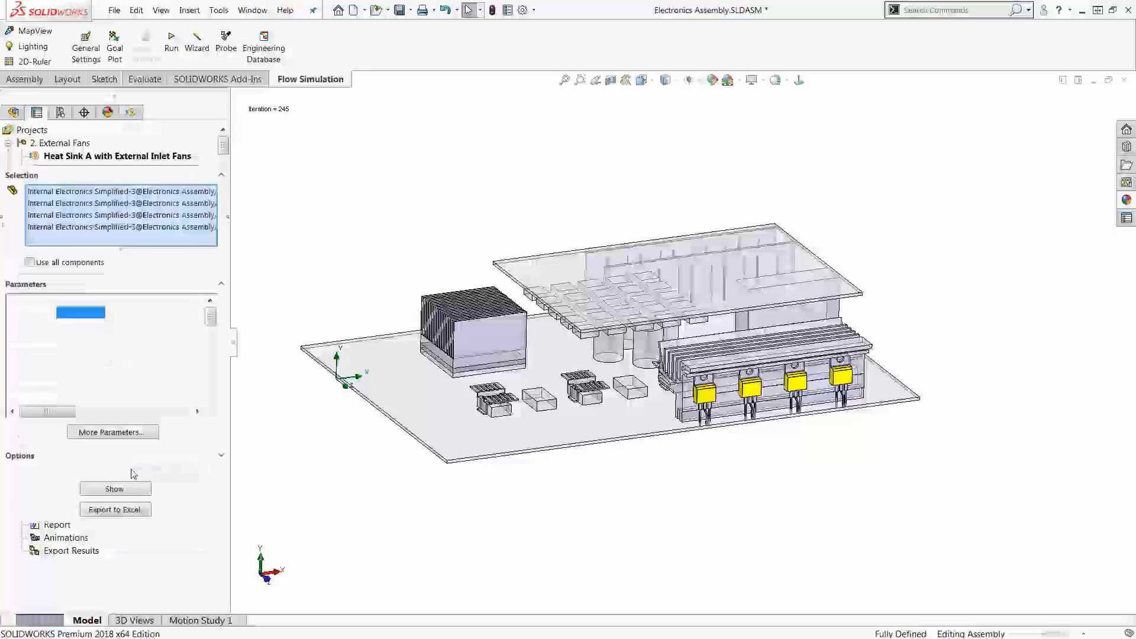
pyautogui.click(129, 491)
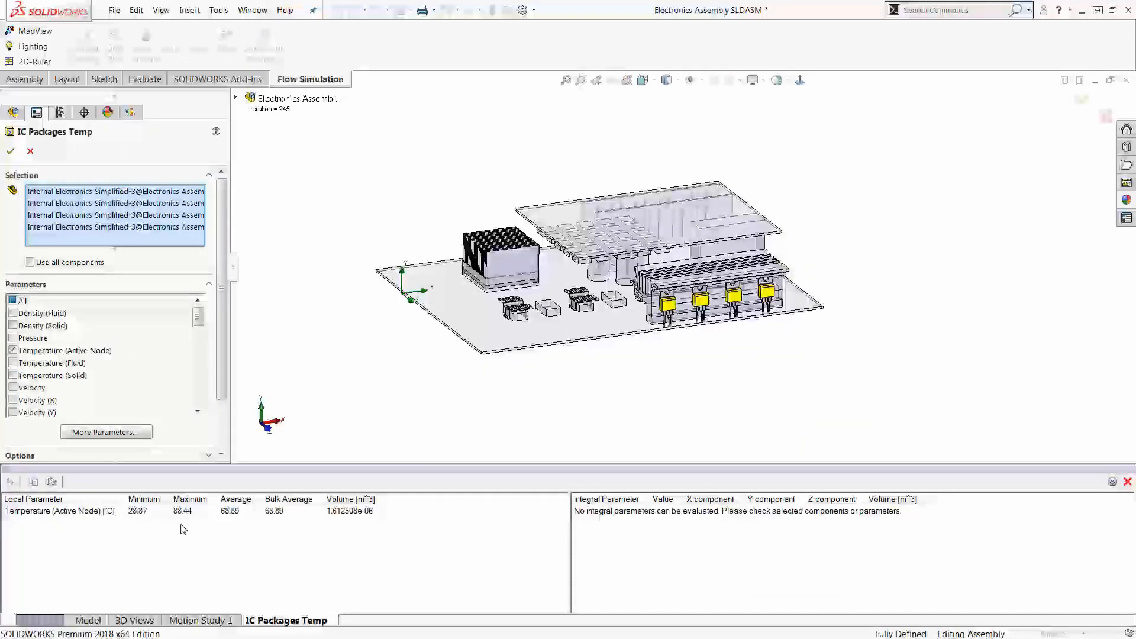
pyautogui.click(32, 153)
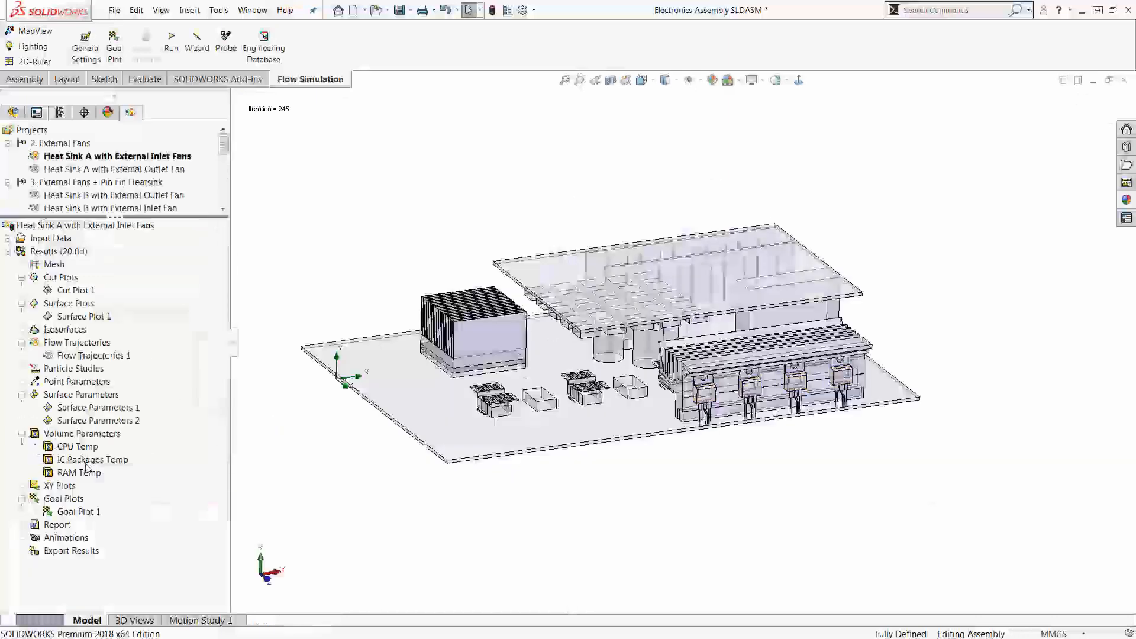
# Step: Show the Temperature (Active Node) results of the RAM Temp volume parameter for the RAM components, and close them
pyautogui.rightClick(86, 469)
pyautogui.click(118, 477)
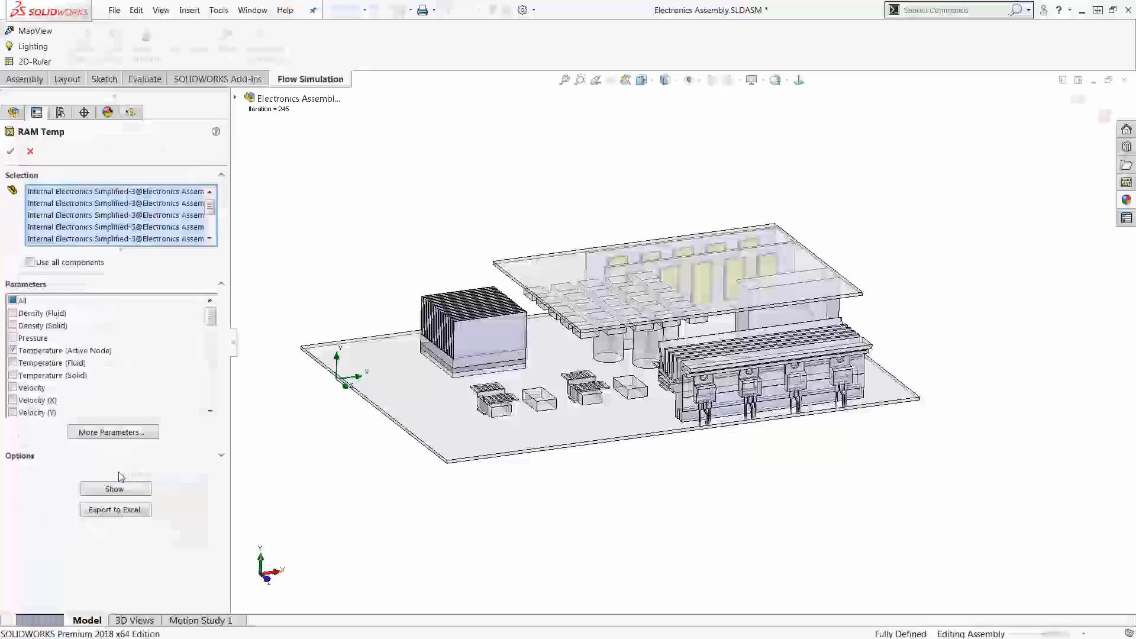
pyautogui.click(122, 485)
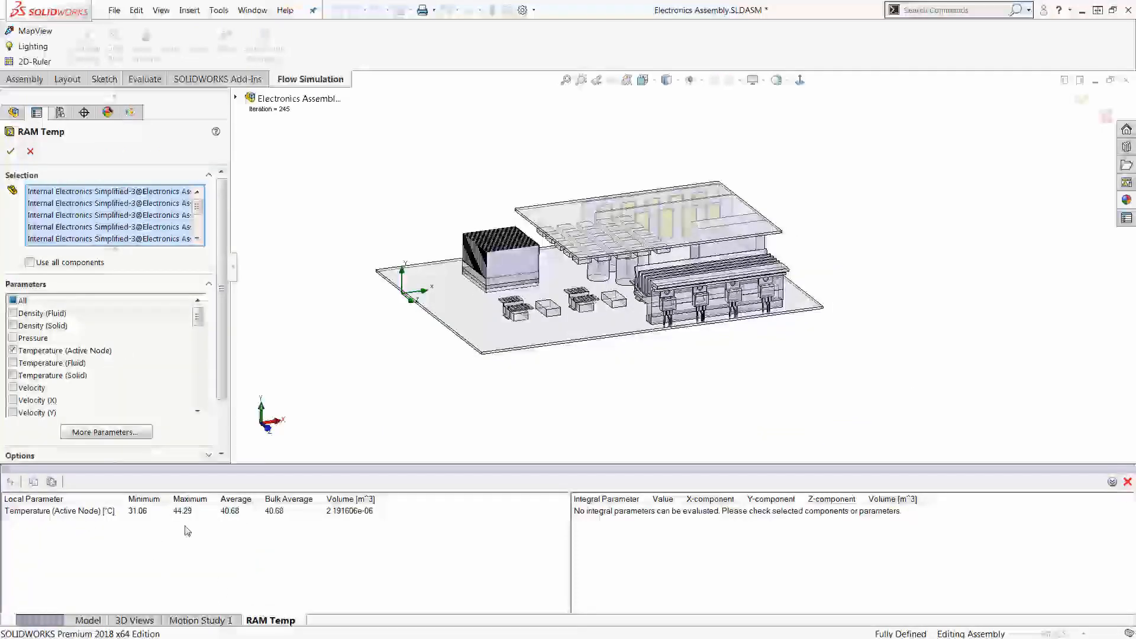
pyautogui.click(30, 152)
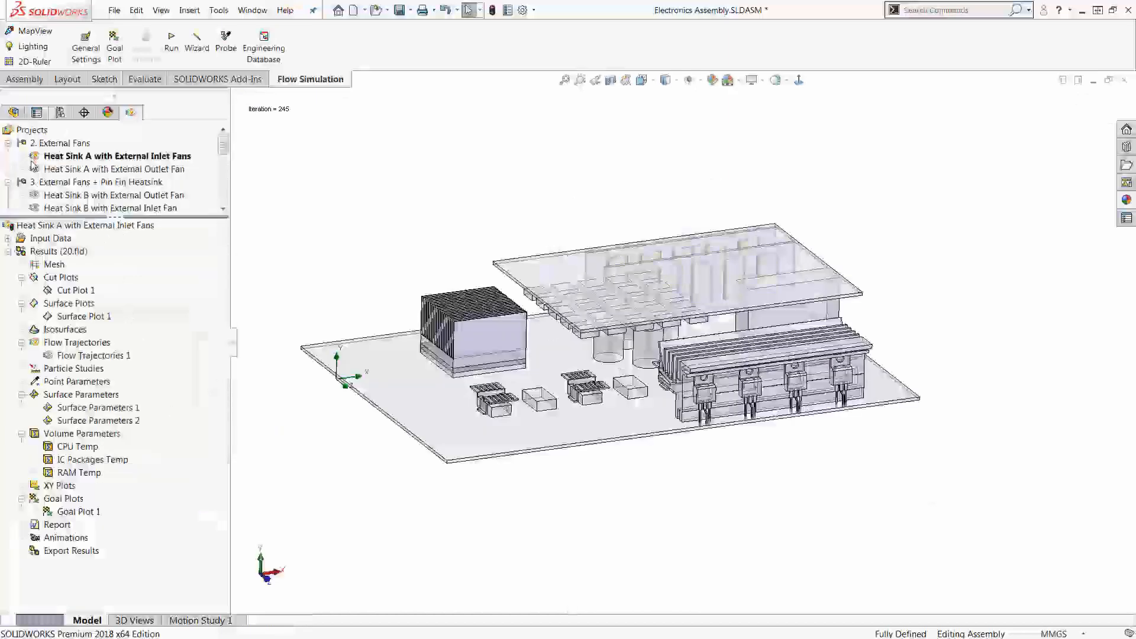
# Step: Open the definition of Goal Plot 1 and export all goals, plotted over iterations, to an Excel workbook
pyautogui.click(89, 512)
pyautogui.rightClick(90, 512)
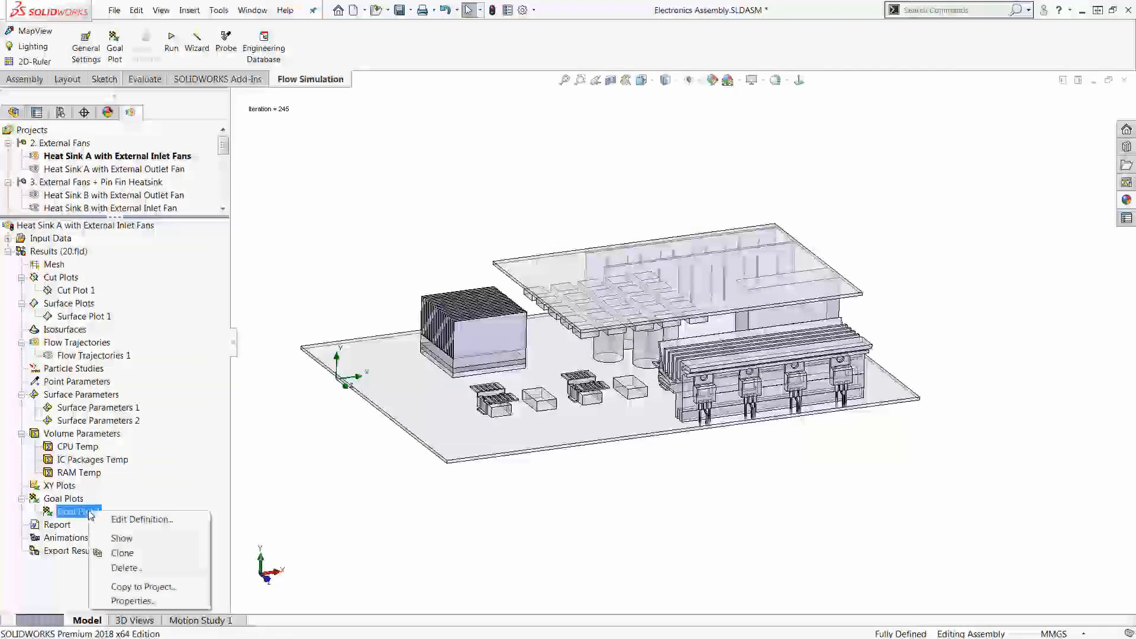
pyautogui.click(125, 519)
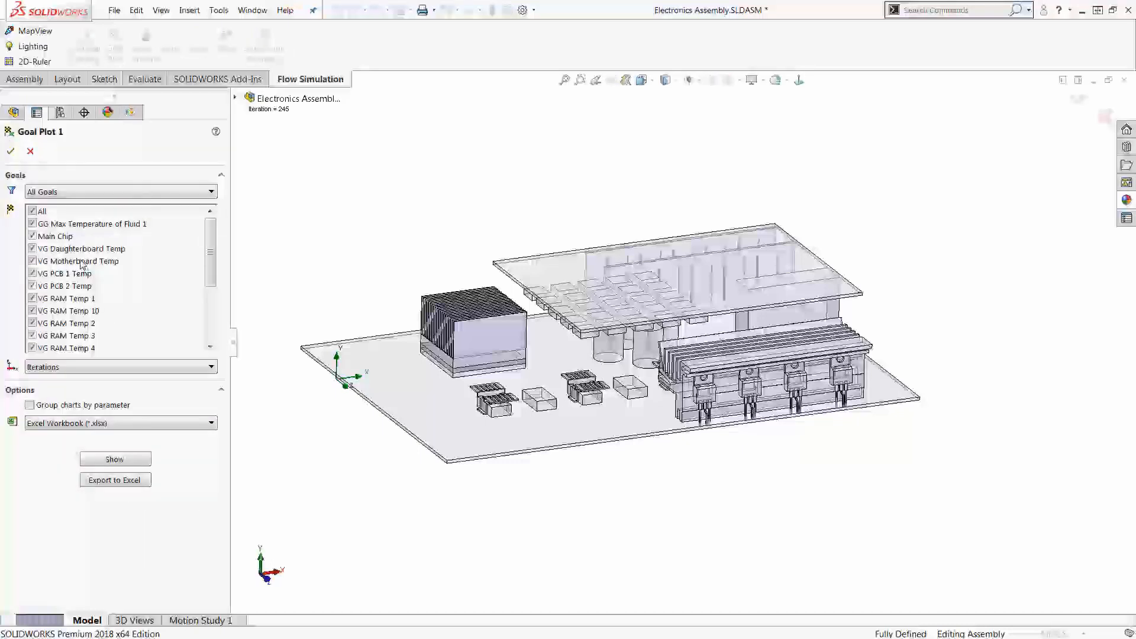
pyautogui.click(118, 481)
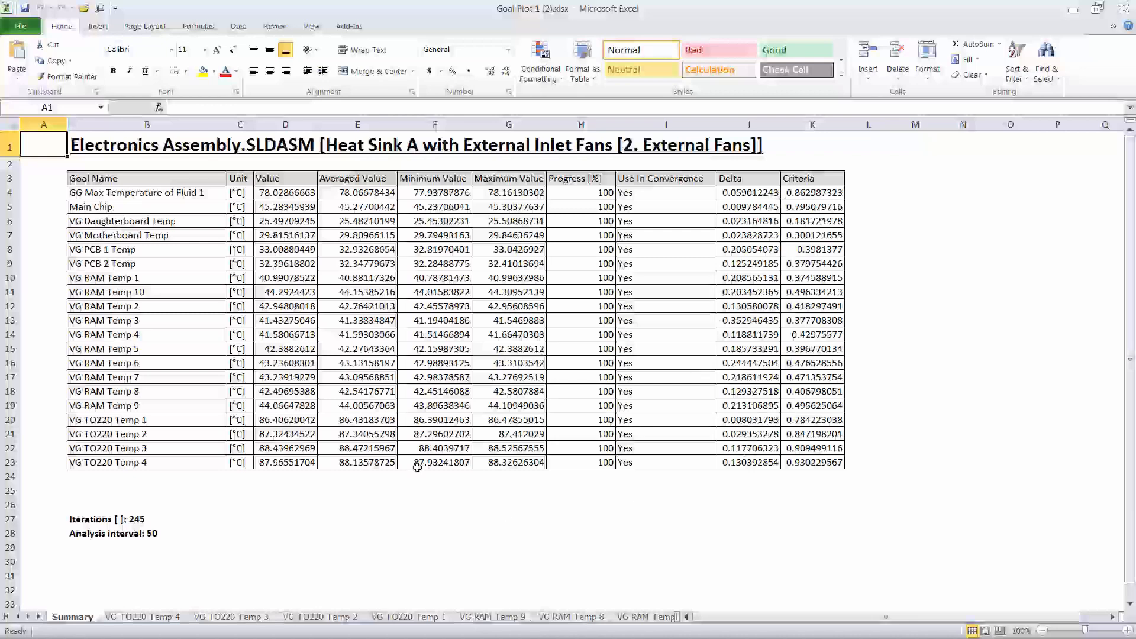
# Step: Review the goal summary table and the VG TO220 Temp 4 chart in Excel, then close the workbook and Goal Plot 1
pyautogui.click(810, 449)
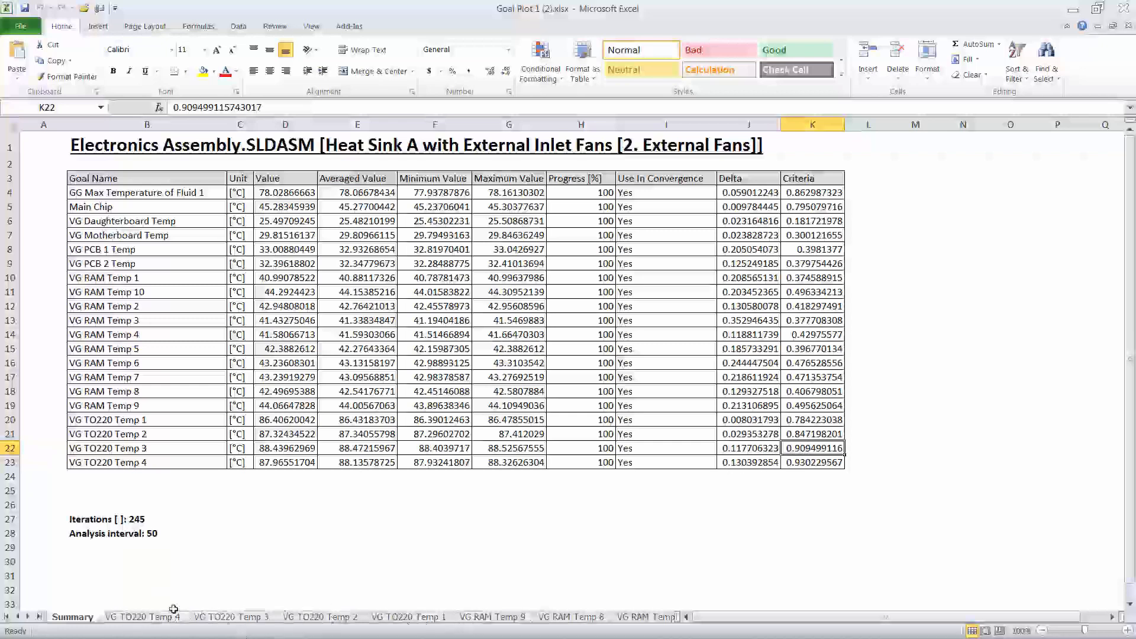
pyautogui.click(157, 618)
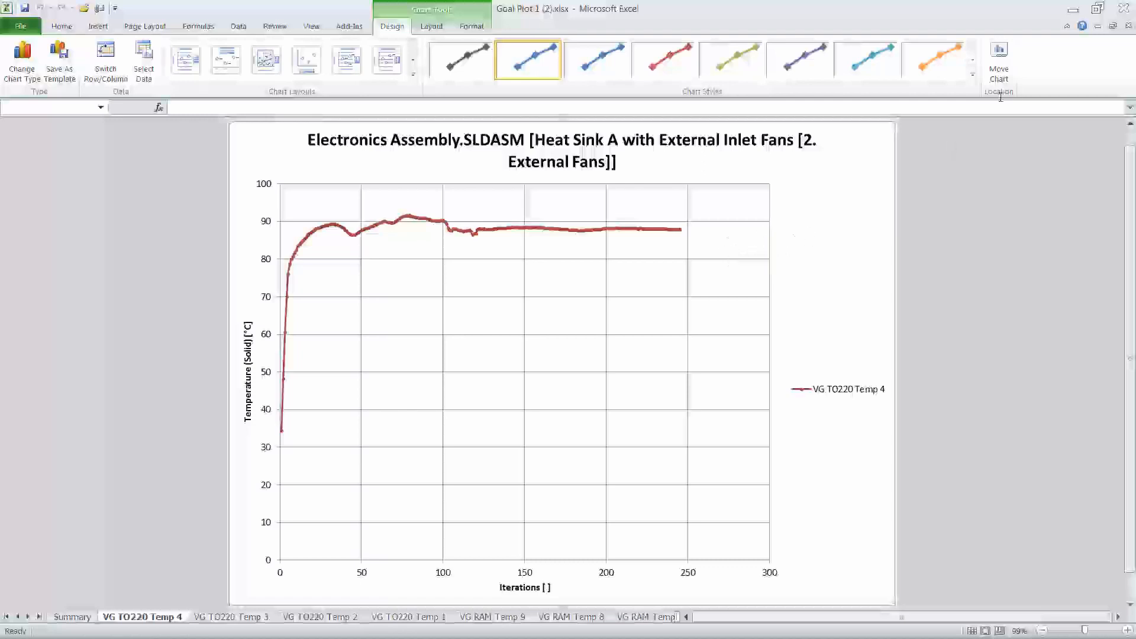
pyautogui.click(1123, 8)
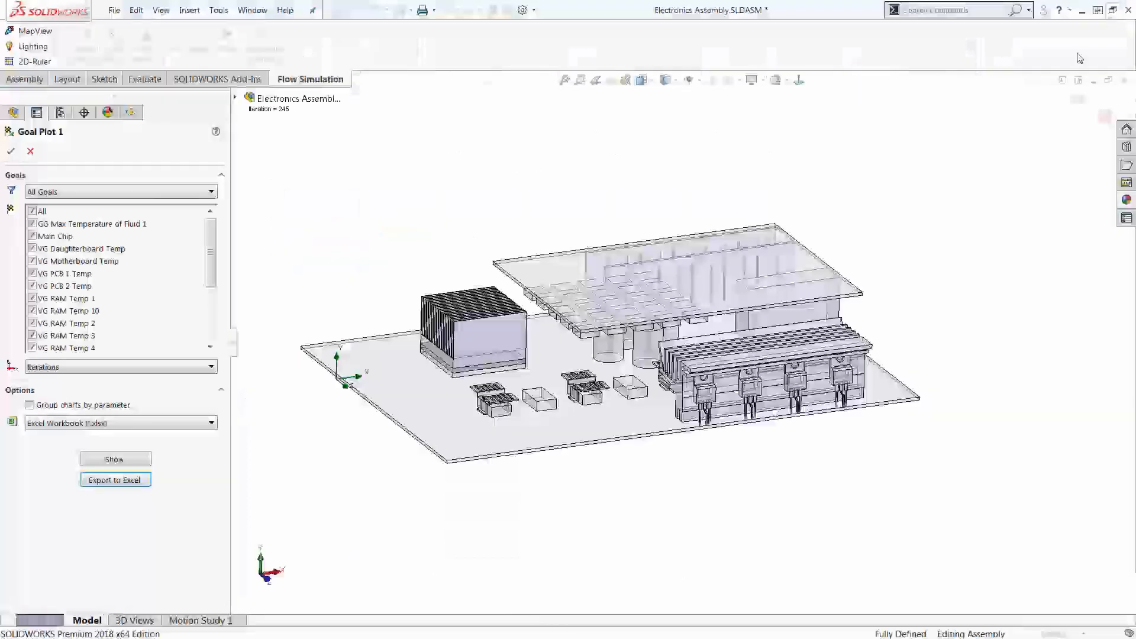
pyautogui.click(30, 151)
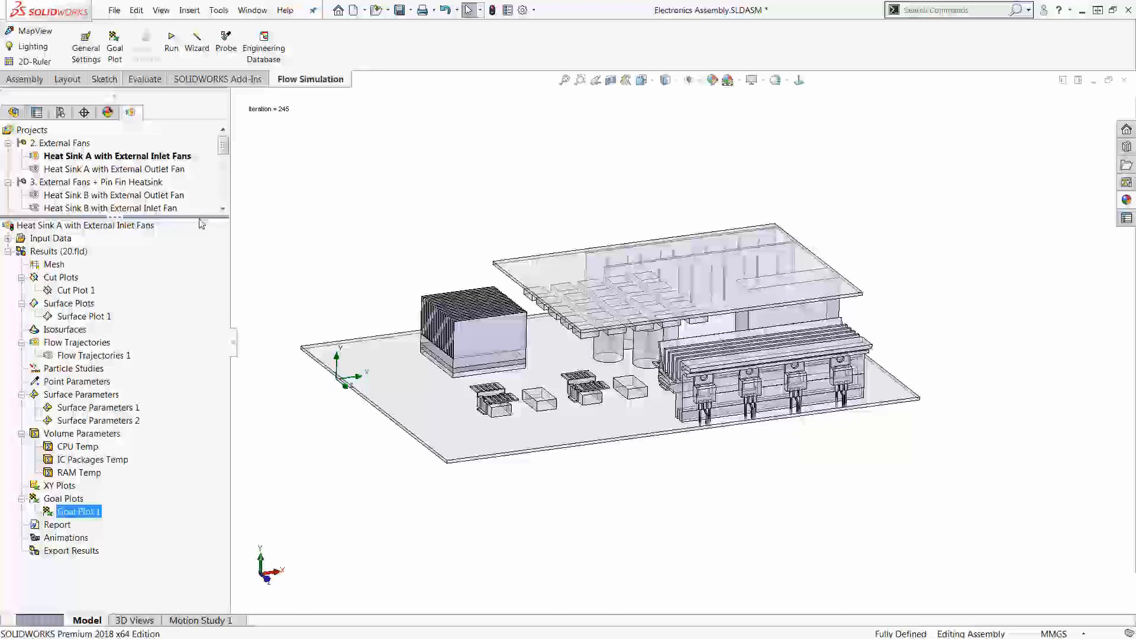
# Step: Enlarge the Flow Simulation project list and look through the fan configurations under 2. External Fans no slots
pyautogui.moveTo(194, 217); pyautogui.dragTo(182, 293)
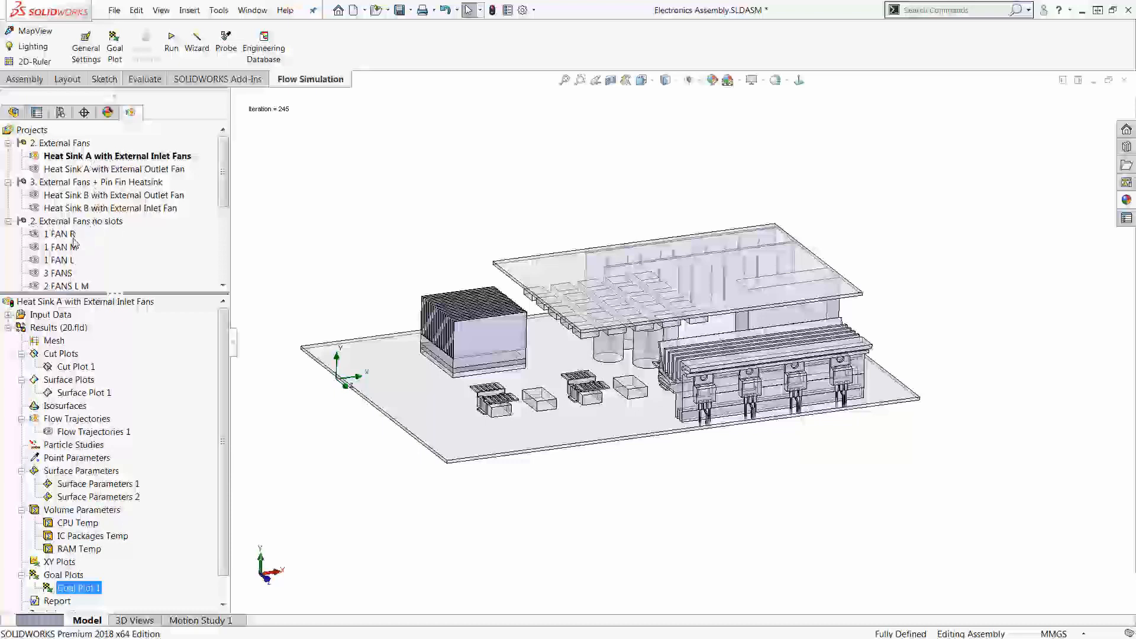
pyautogui.moveTo(152, 293); pyautogui.dragTo(157, 324)
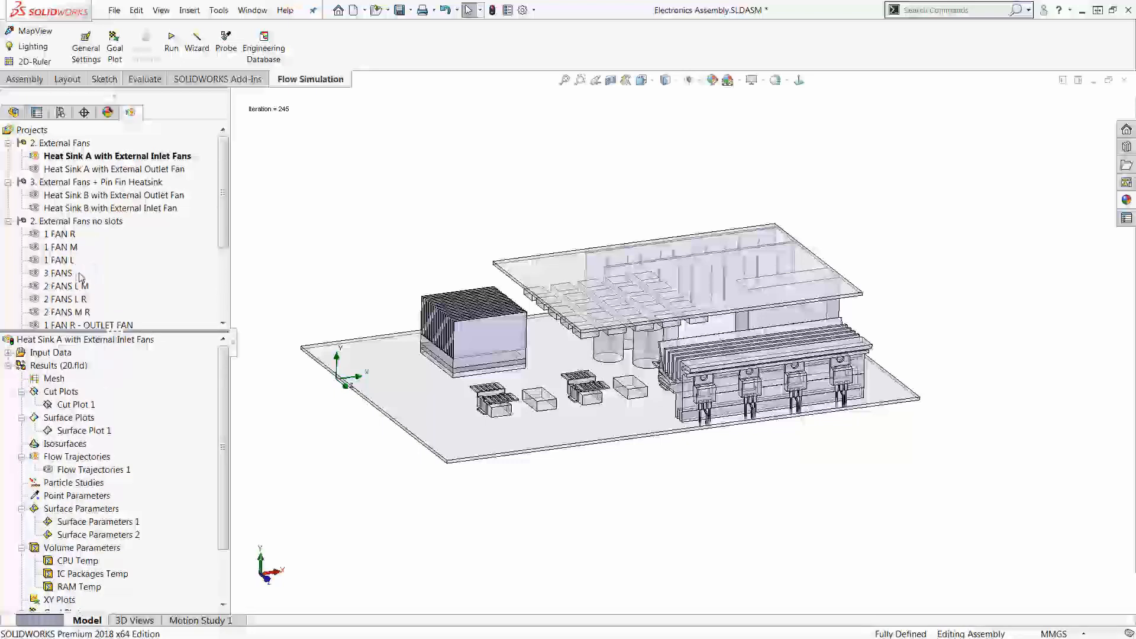
pyautogui.moveTo(221, 247); pyautogui.dragTo(220, 299)
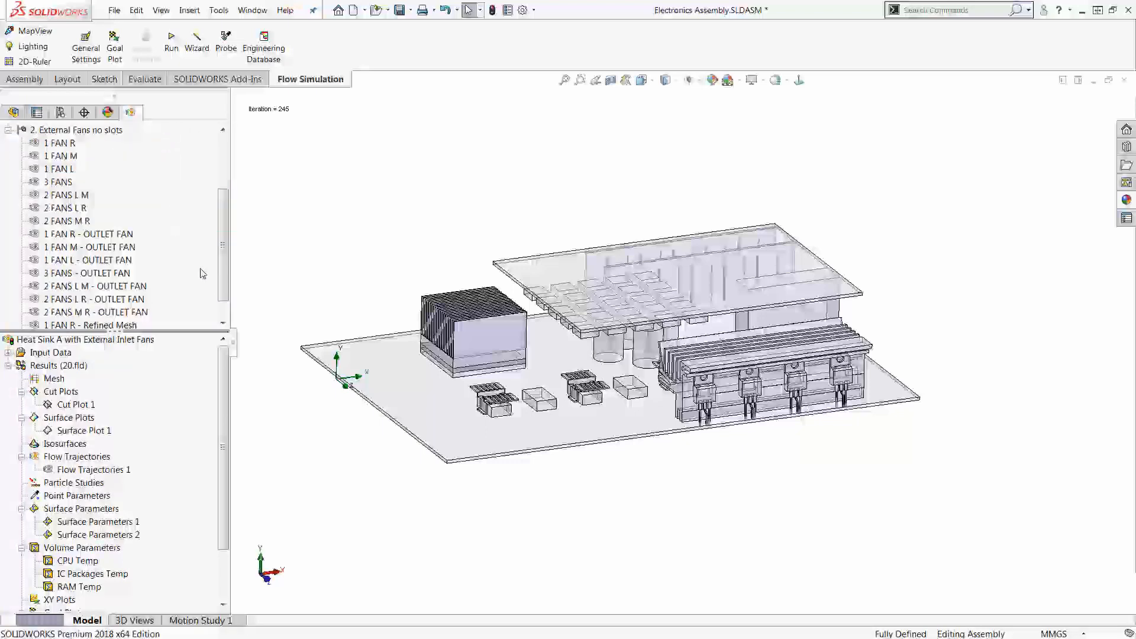